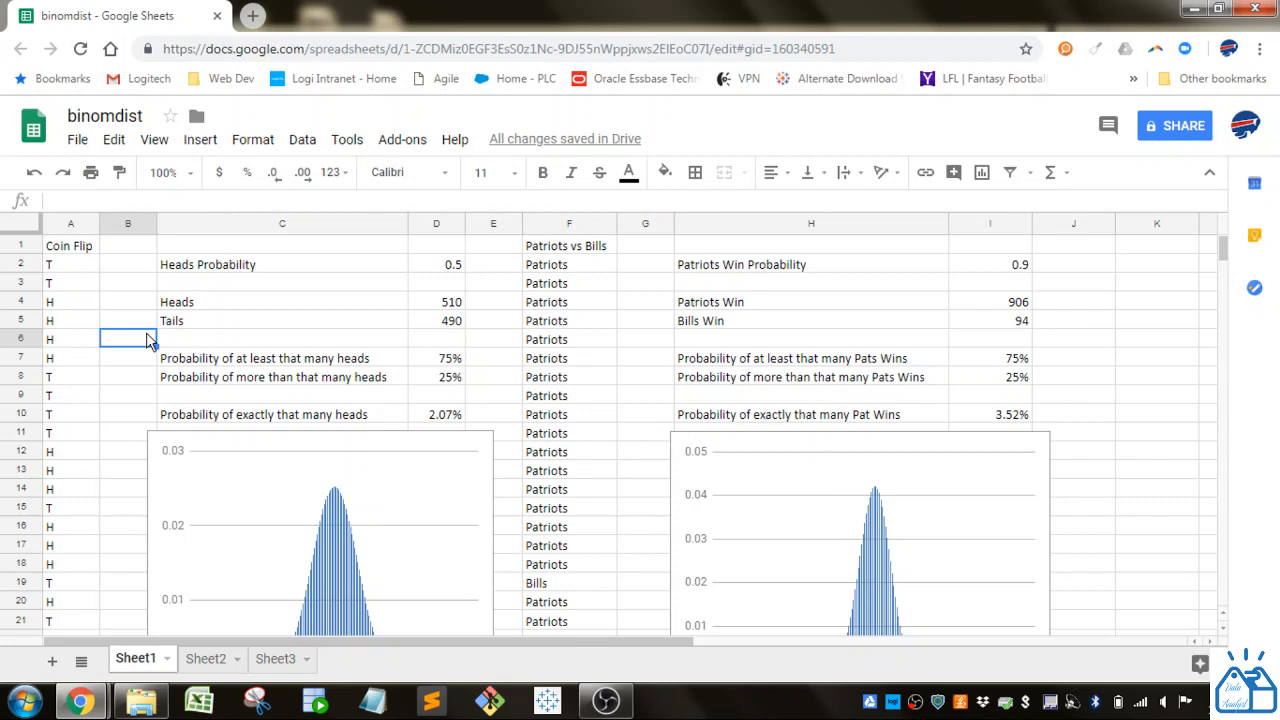
- Examine the coin-flip formula in A2 part by part: the RAND() comparison with the heads probability and the "H" and "T" results
{"action": "left_click", "coordinate": [86, 268]}
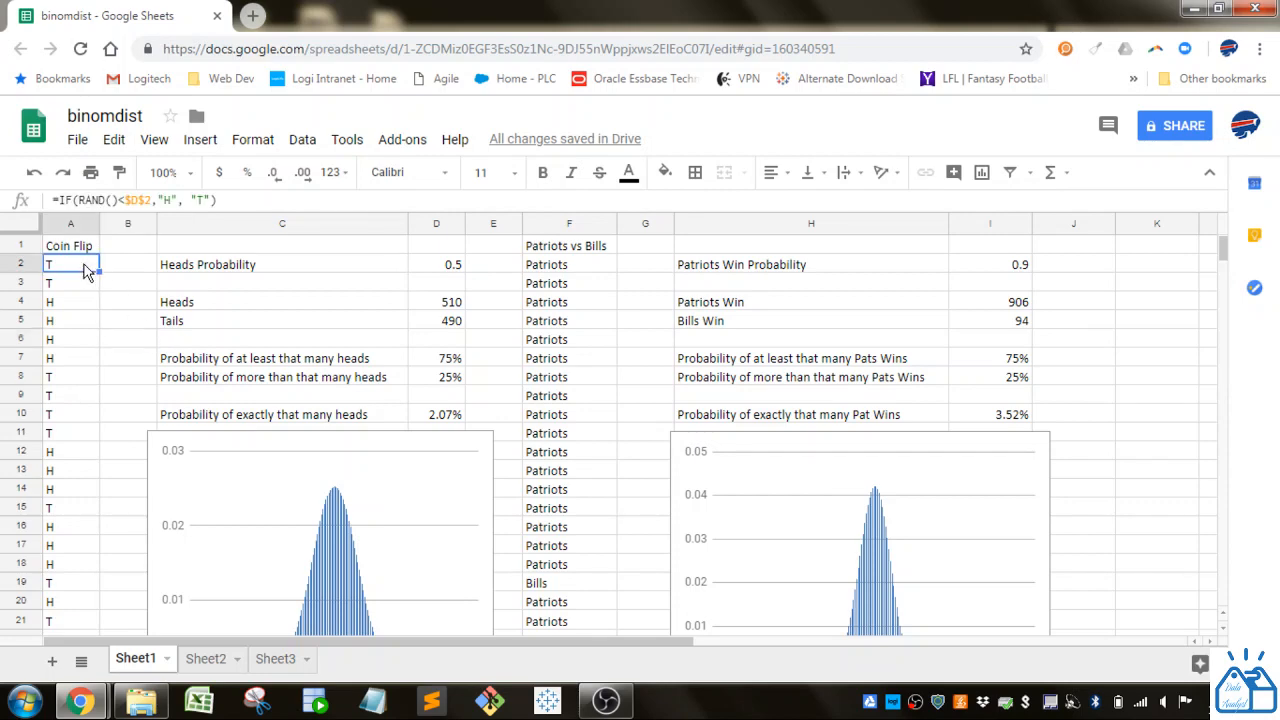
{"action": "left_click", "coordinate": [78, 302]}
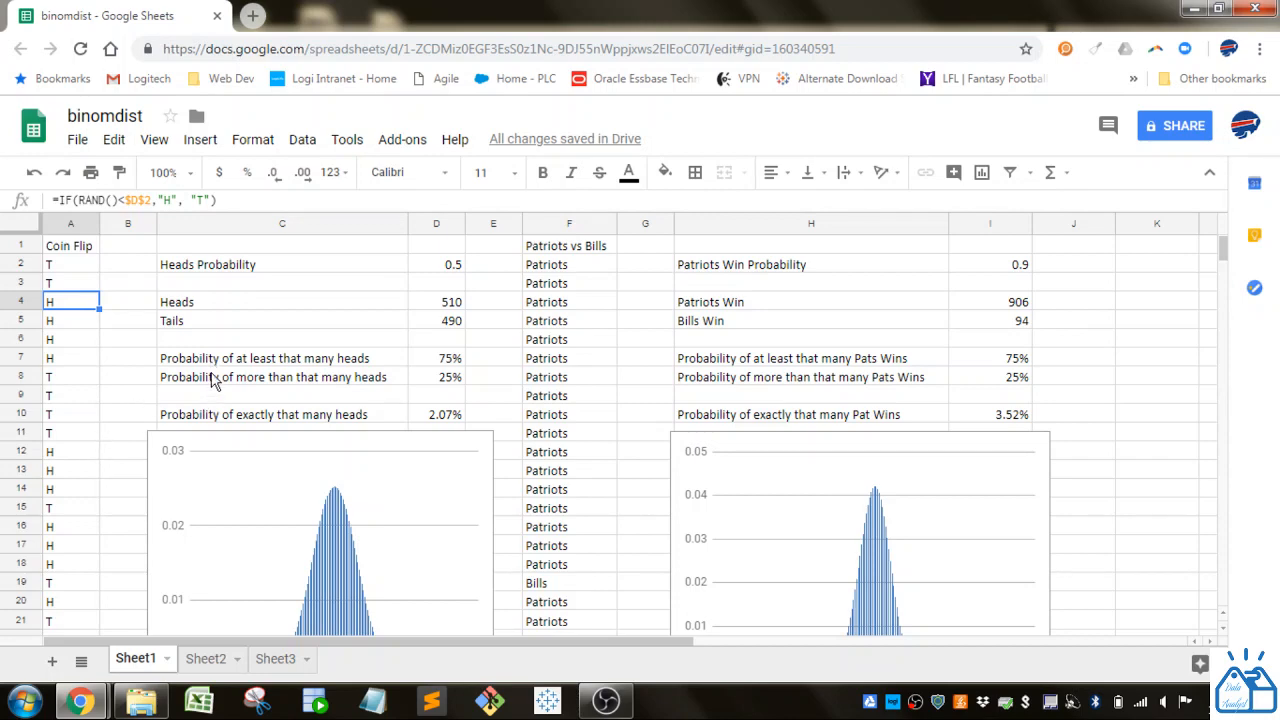
{"action": "left_click", "coordinate": [77, 270]}
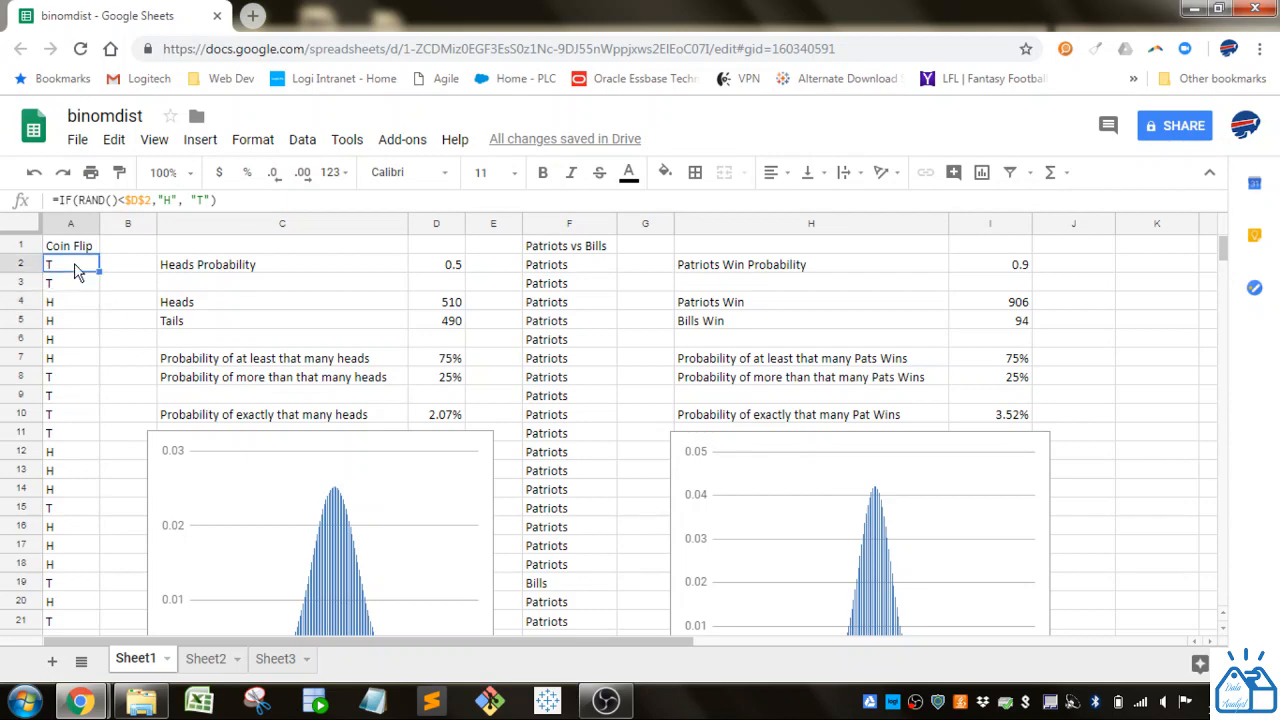
{"action": "left_click", "coordinate": [62, 199]}
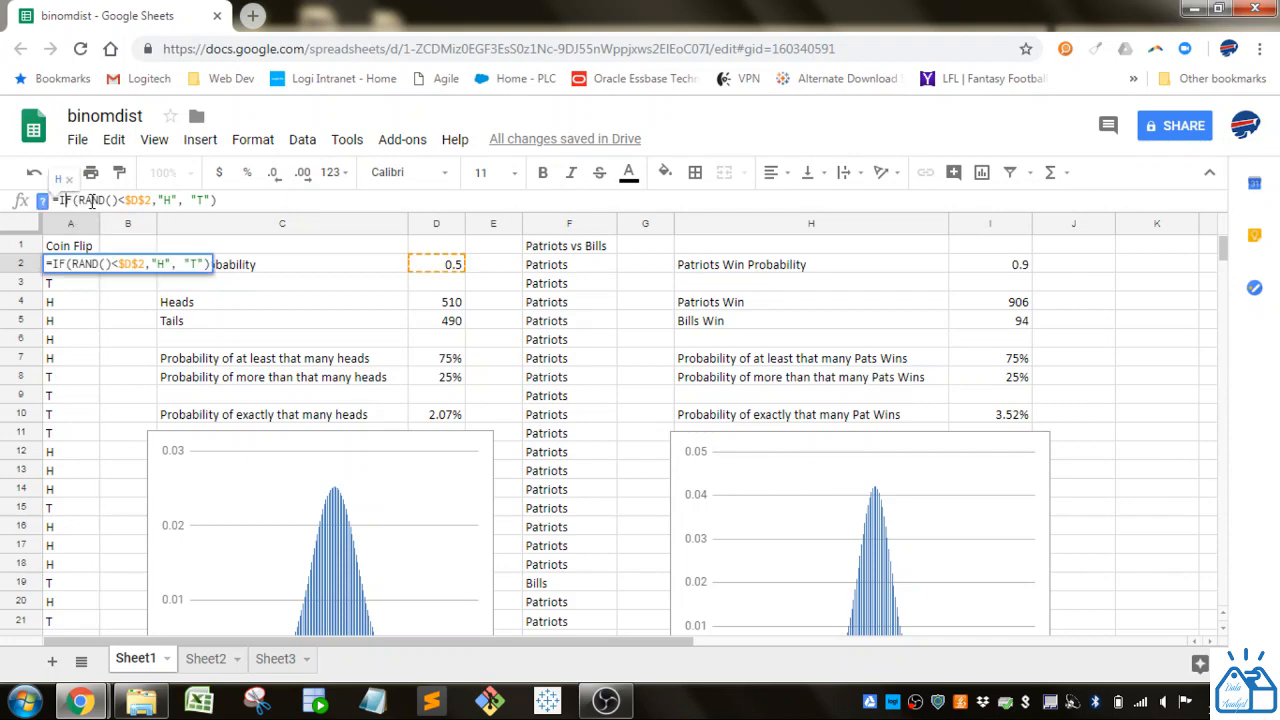
{"action": "left_click_drag", "start_coordinate": [78, 199], "coordinate": [152, 199]}
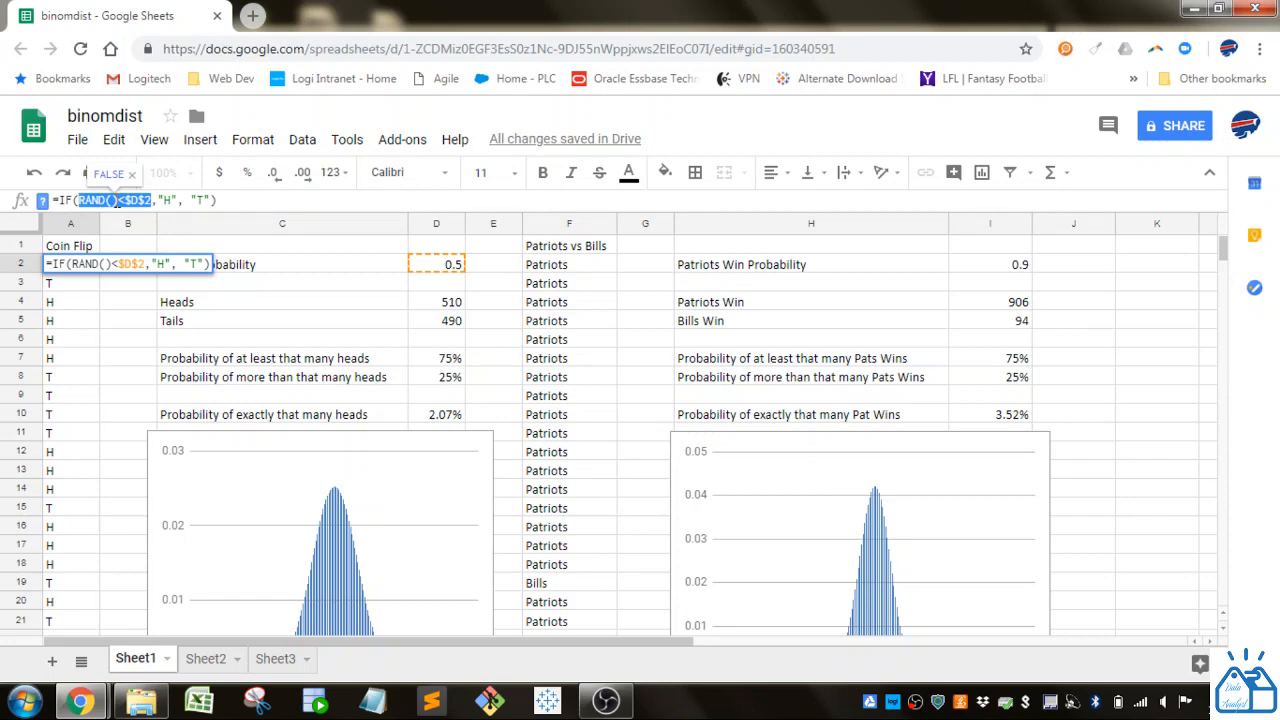
{"action": "left_click_drag", "start_coordinate": [116, 200], "coordinate": [79, 197]}
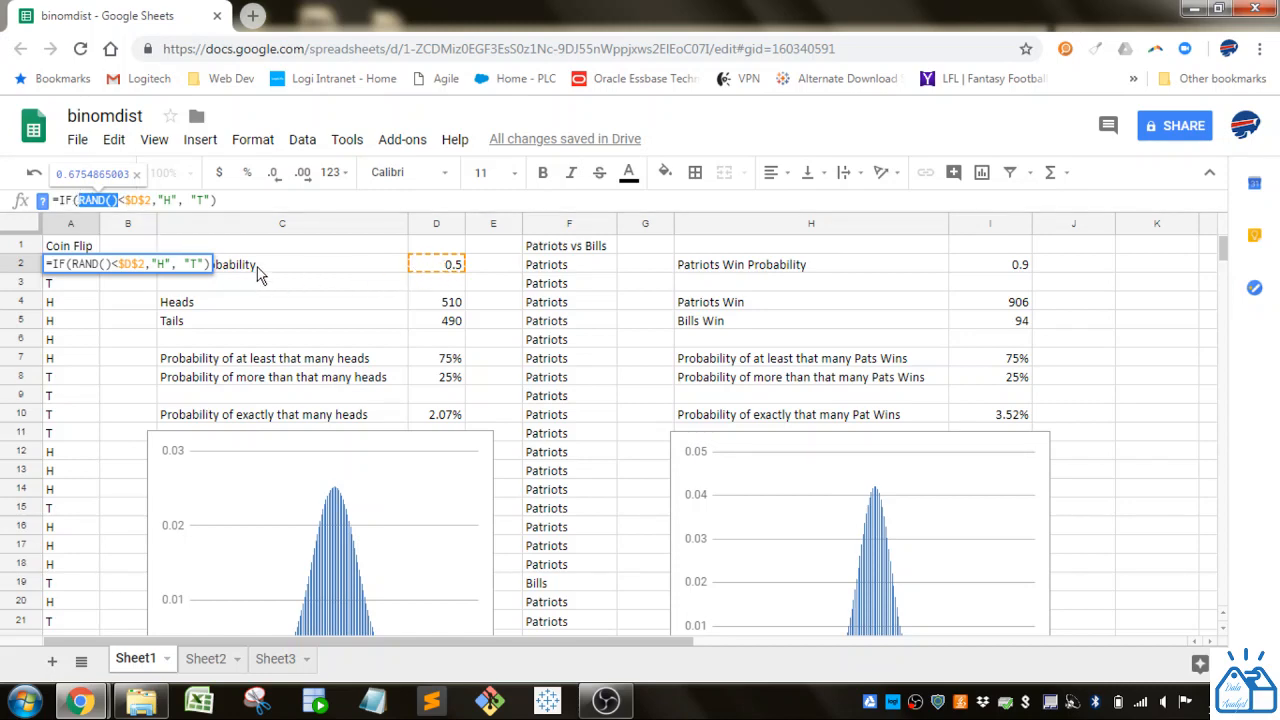
{"action": "double_click", "coordinate": [164, 200]}
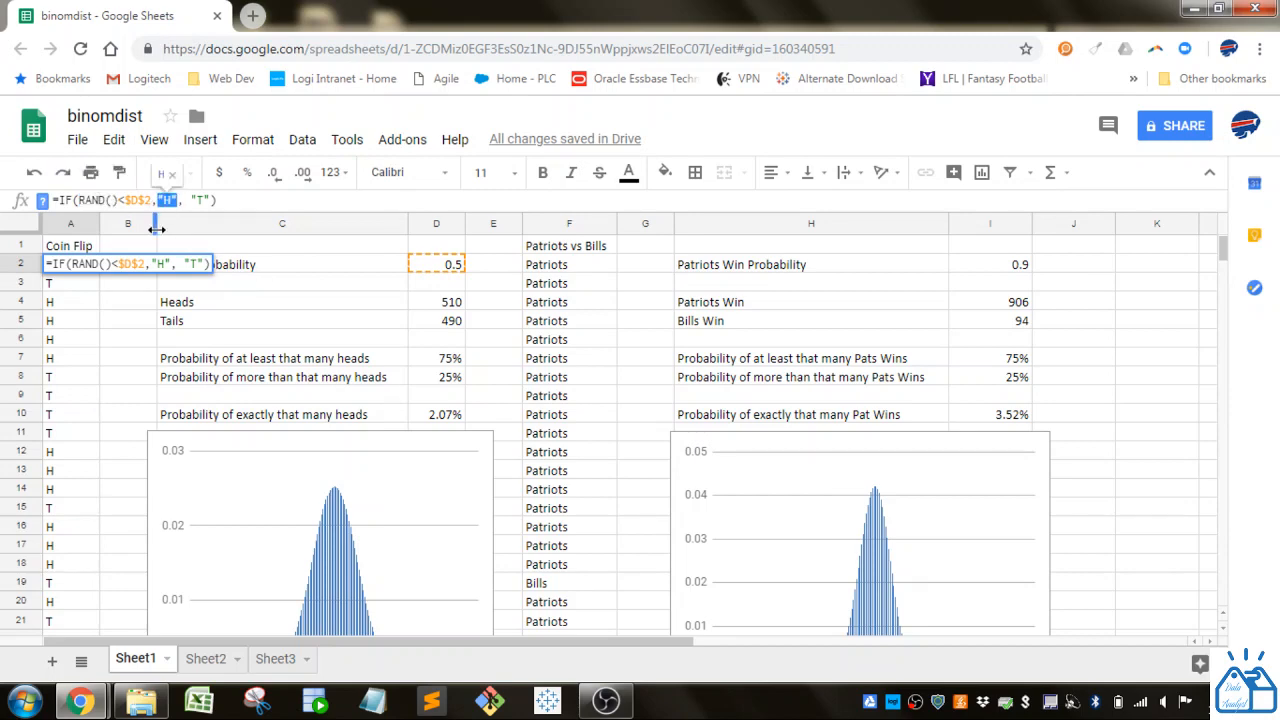
{"action": "left_click_drag", "start_coordinate": [211, 200], "coordinate": [197, 197]}
{"action": "key", "text": "Return"}
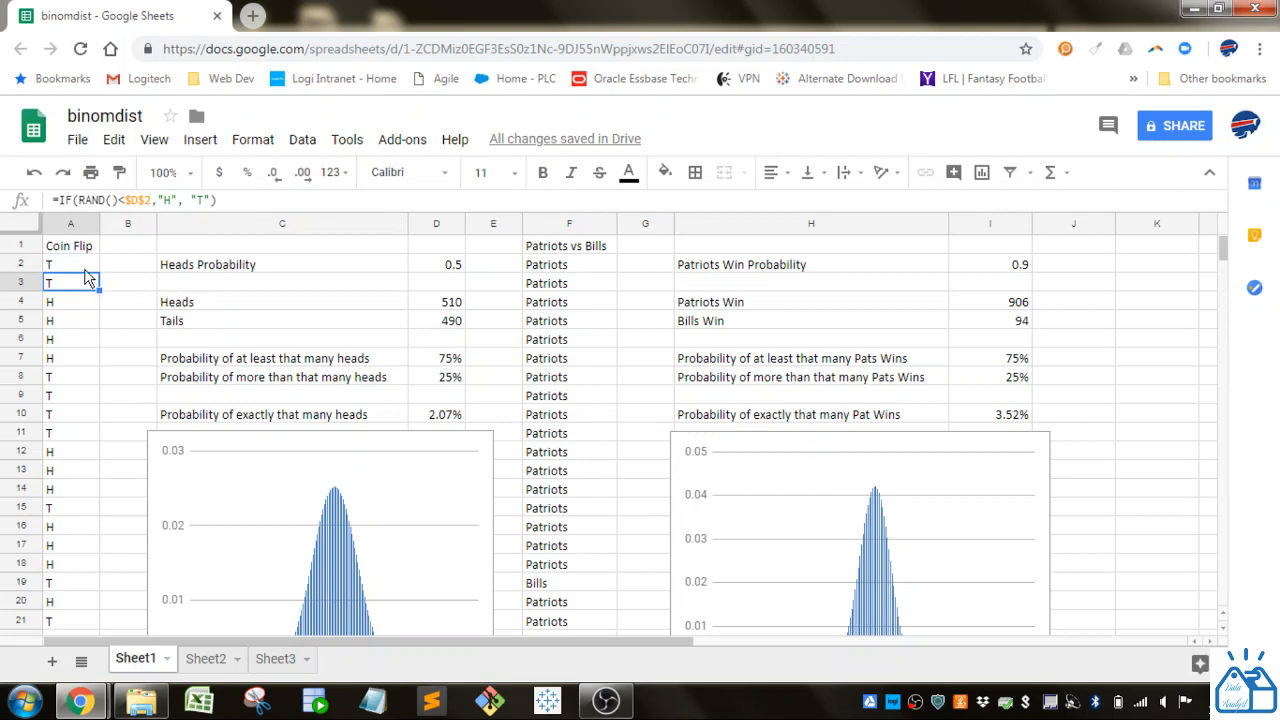
- Inspect the COUNTIF formula behind the heads count in D4, including its "H" criterion, and the tails formula in D5
{"action": "left_click", "coordinate": [445, 306]}
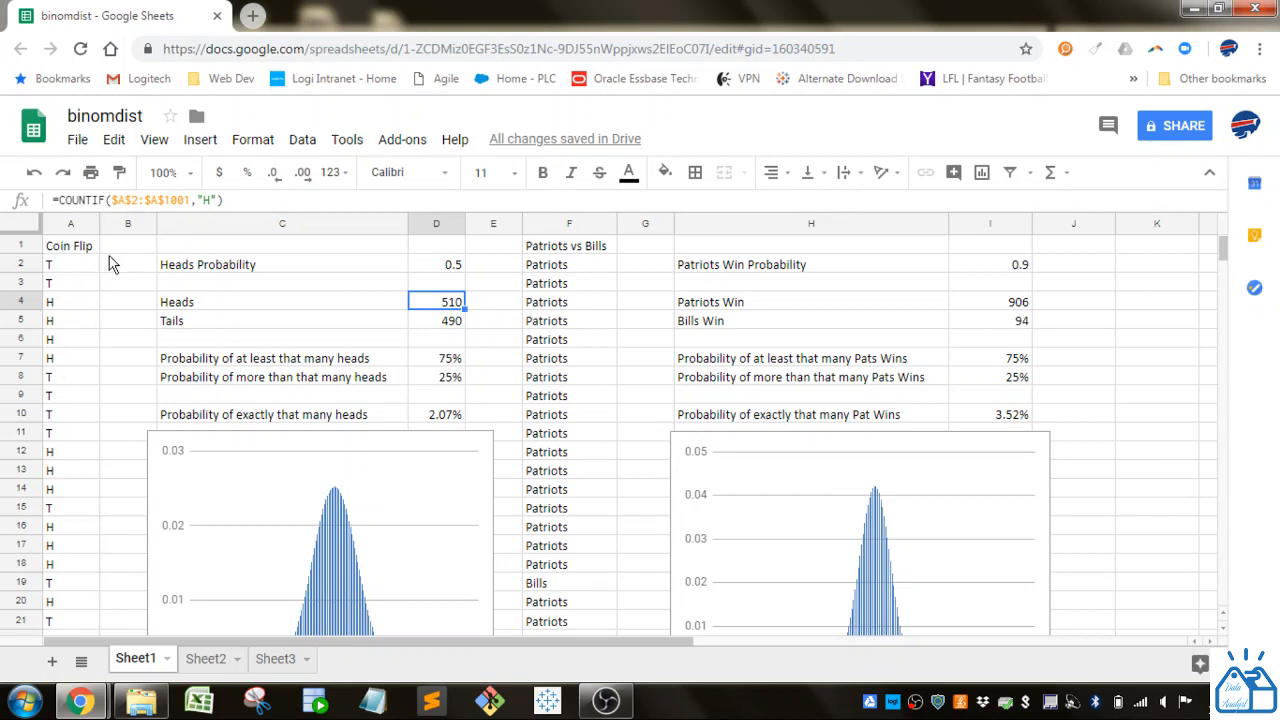
{"action": "double_click", "coordinate": [206, 200]}
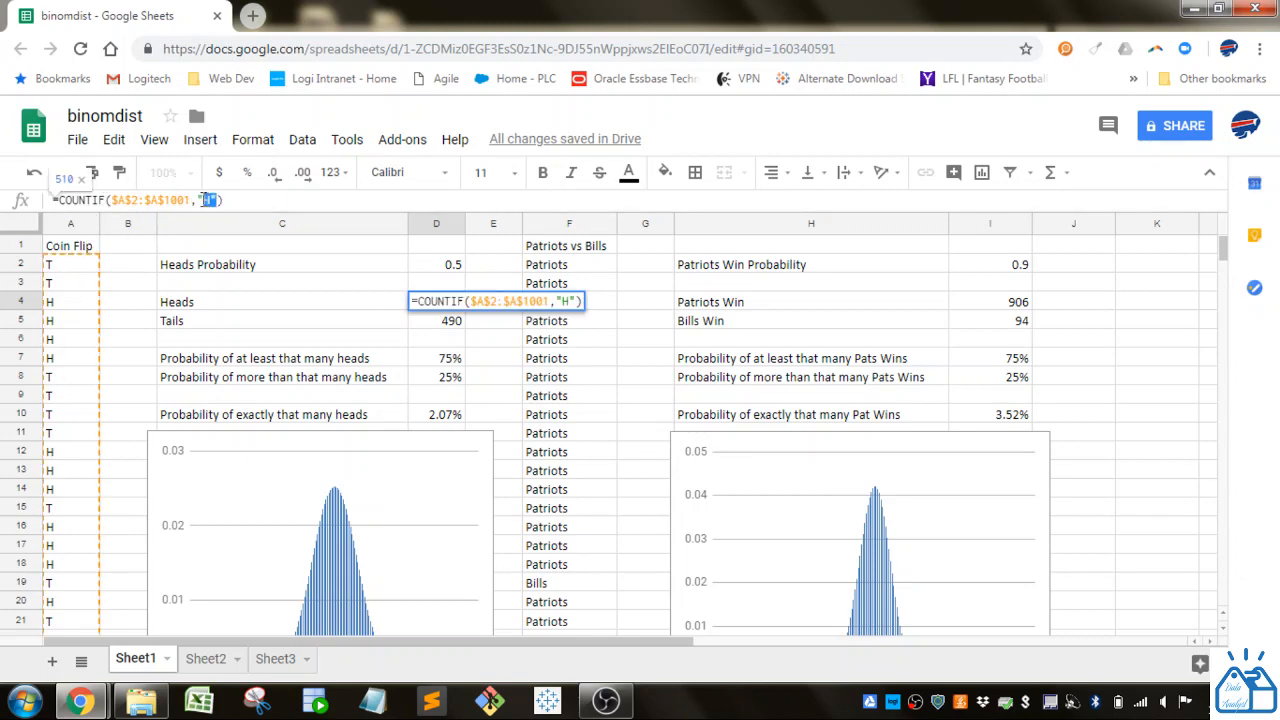
{"action": "left_click_drag", "start_coordinate": [204, 200], "coordinate": [199, 200]}
{"action": "key", "text": "Return"}
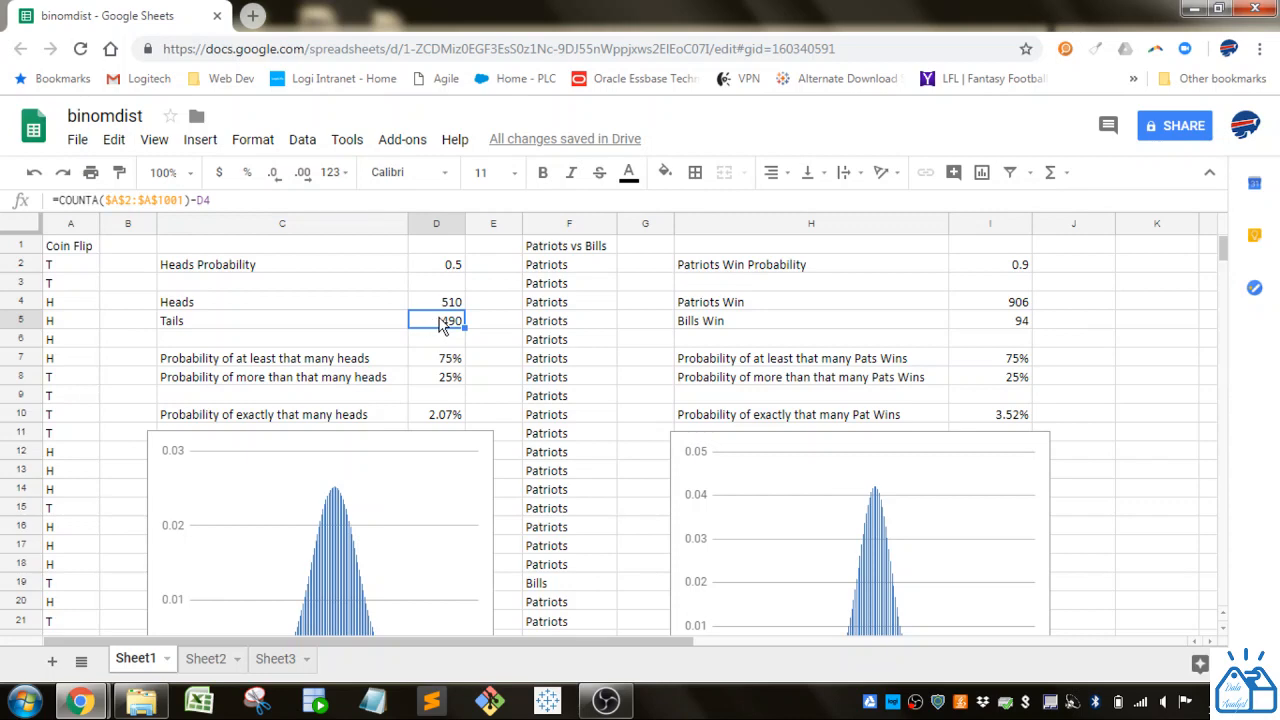
- Examine each argument of the cumulative BINOMDIST formula in D7: number of heads, number of trials, heads probability and the TRUE flag
{"action": "scroll", "coordinate": [490, 338], "scroll_direction": "down", "scroll_amount": 1}
{"action": "scroll", "coordinate": [490, 340], "scroll_direction": "up", "scroll_amount": 1}
{"action": "left_click", "coordinate": [257, 362]}
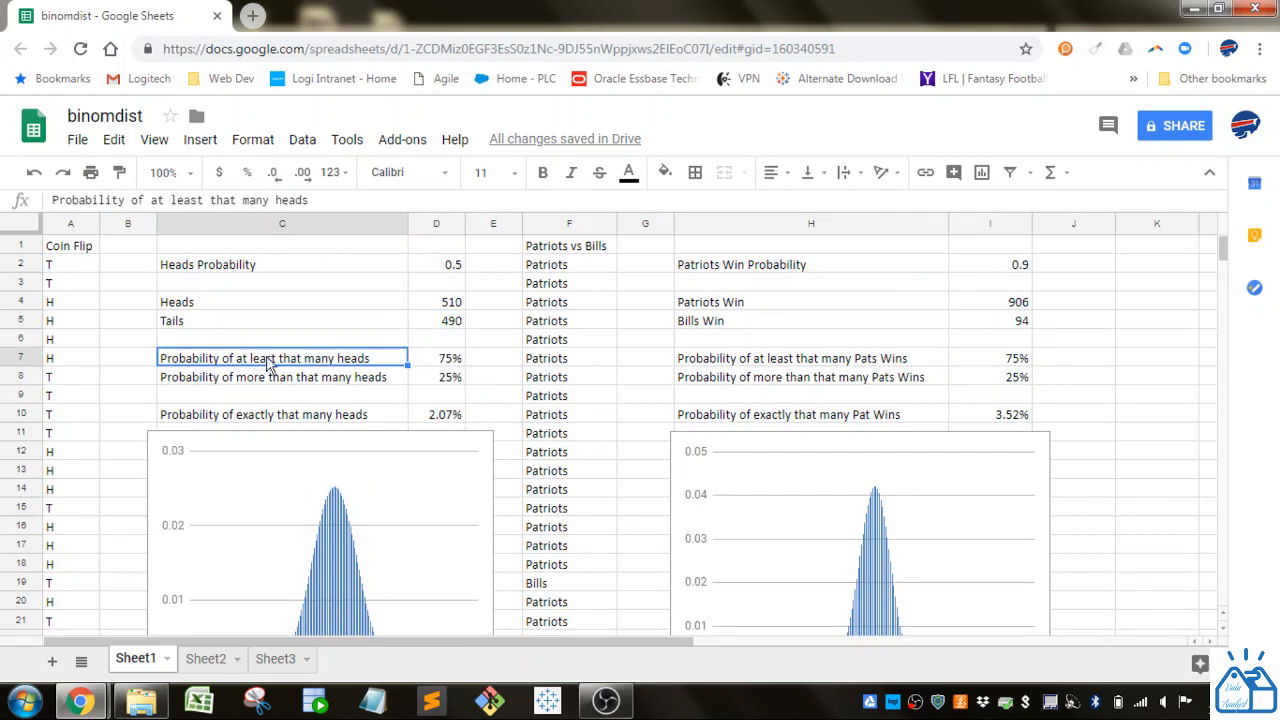
{"action": "left_click", "coordinate": [436, 306]}
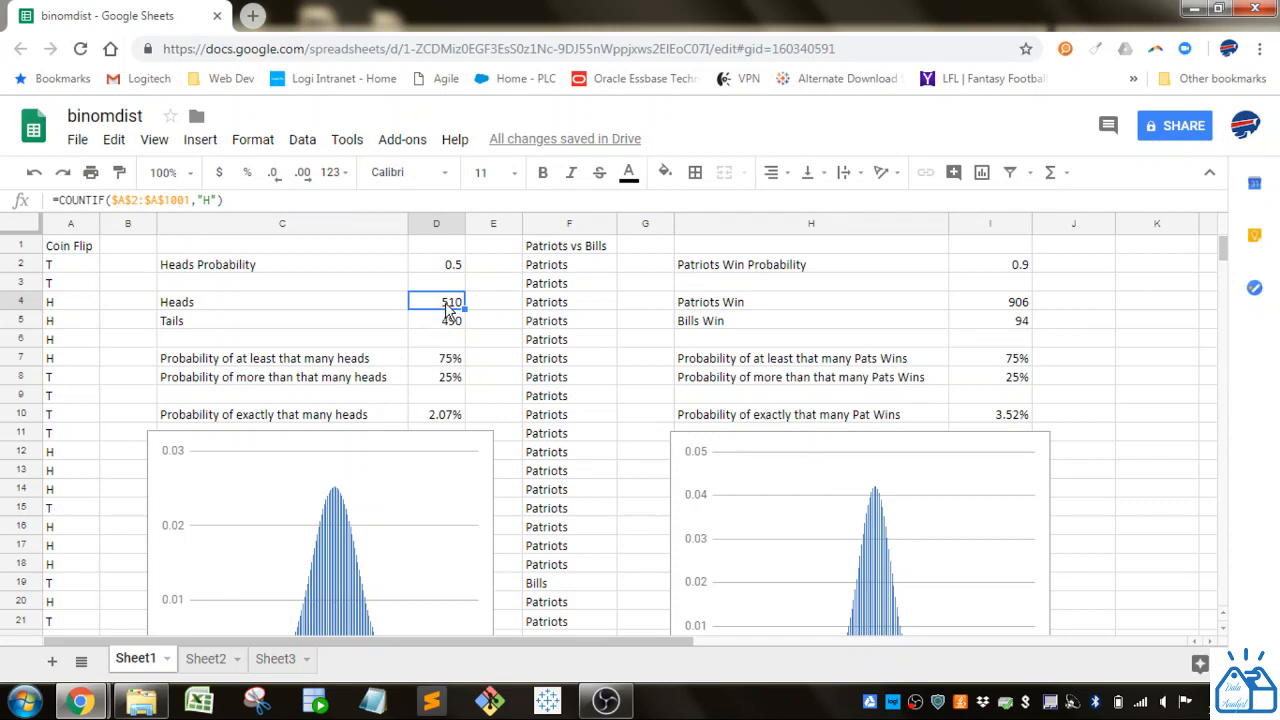
{"action": "left_click", "coordinate": [440, 360]}
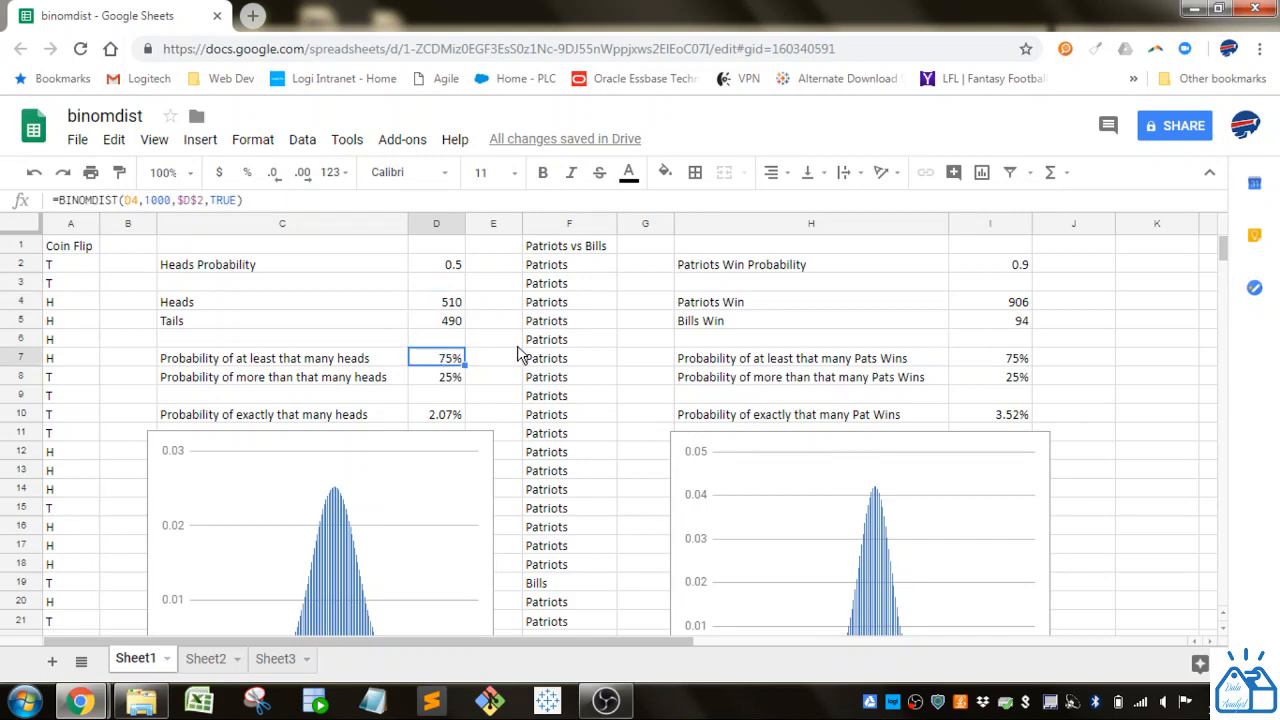
{"action": "left_click", "coordinate": [91, 200]}
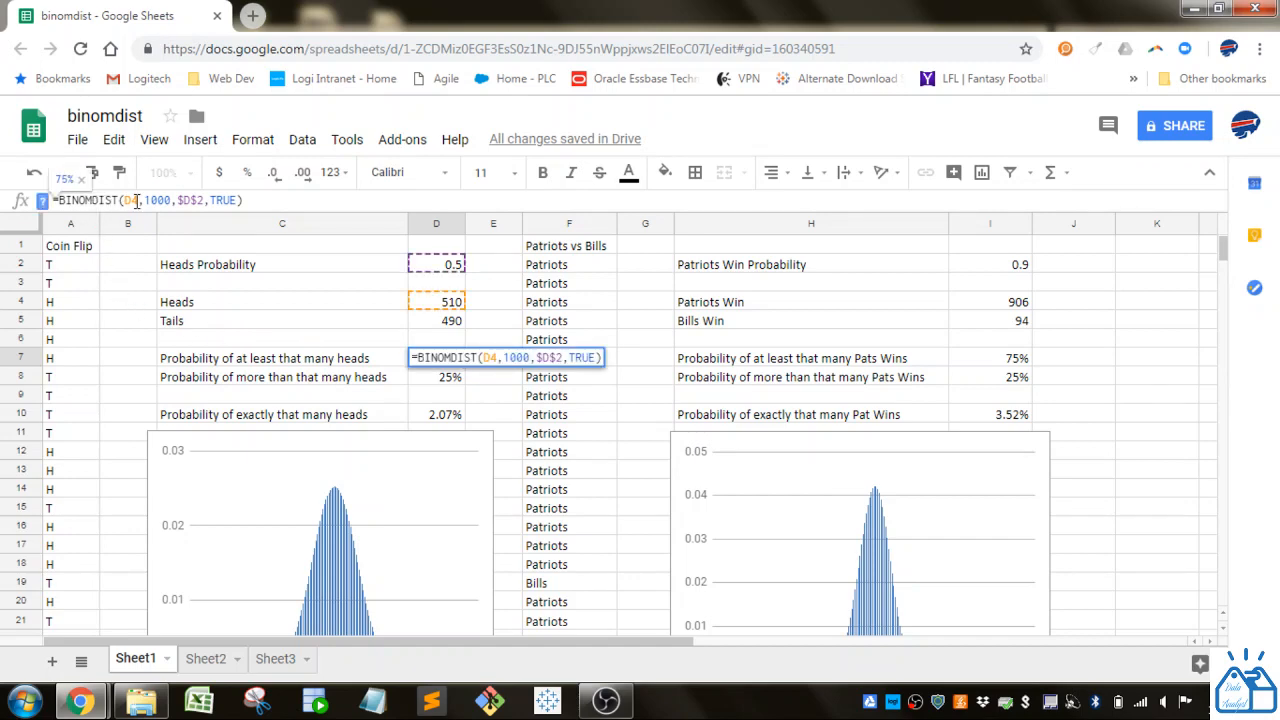
{"action": "double_click", "coordinate": [133, 200]}
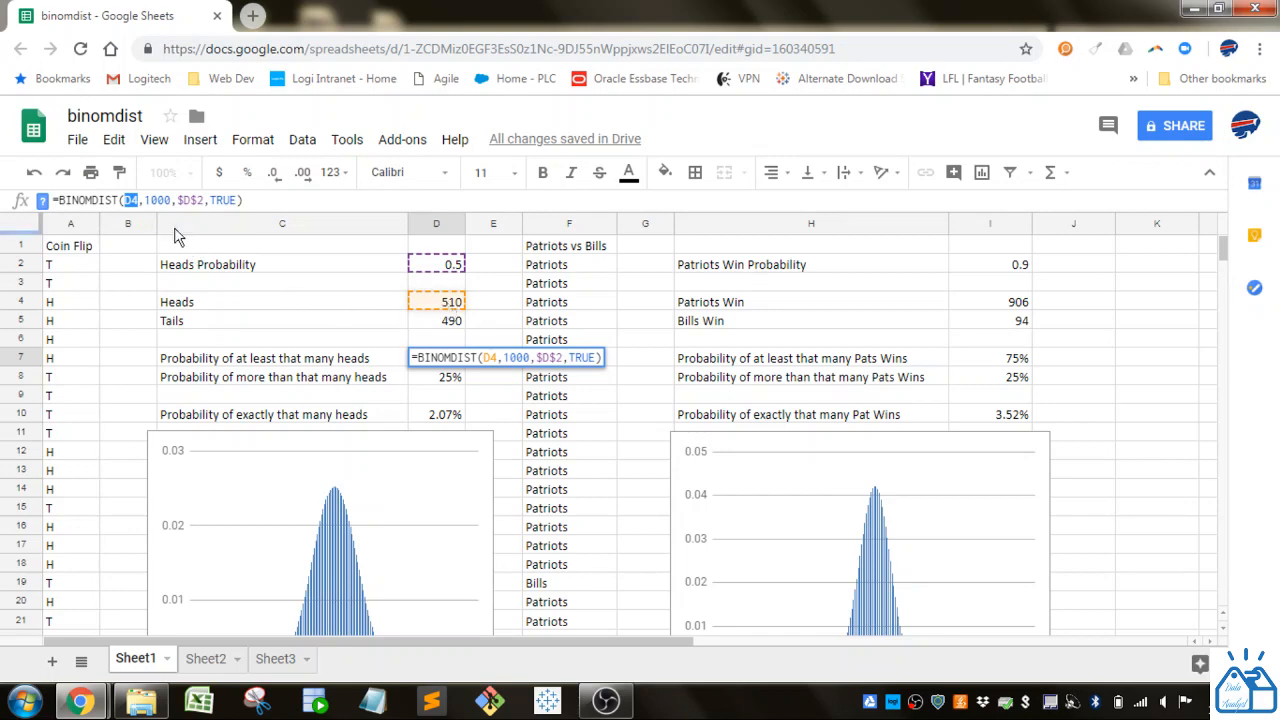
{"action": "double_click", "coordinate": [160, 200]}
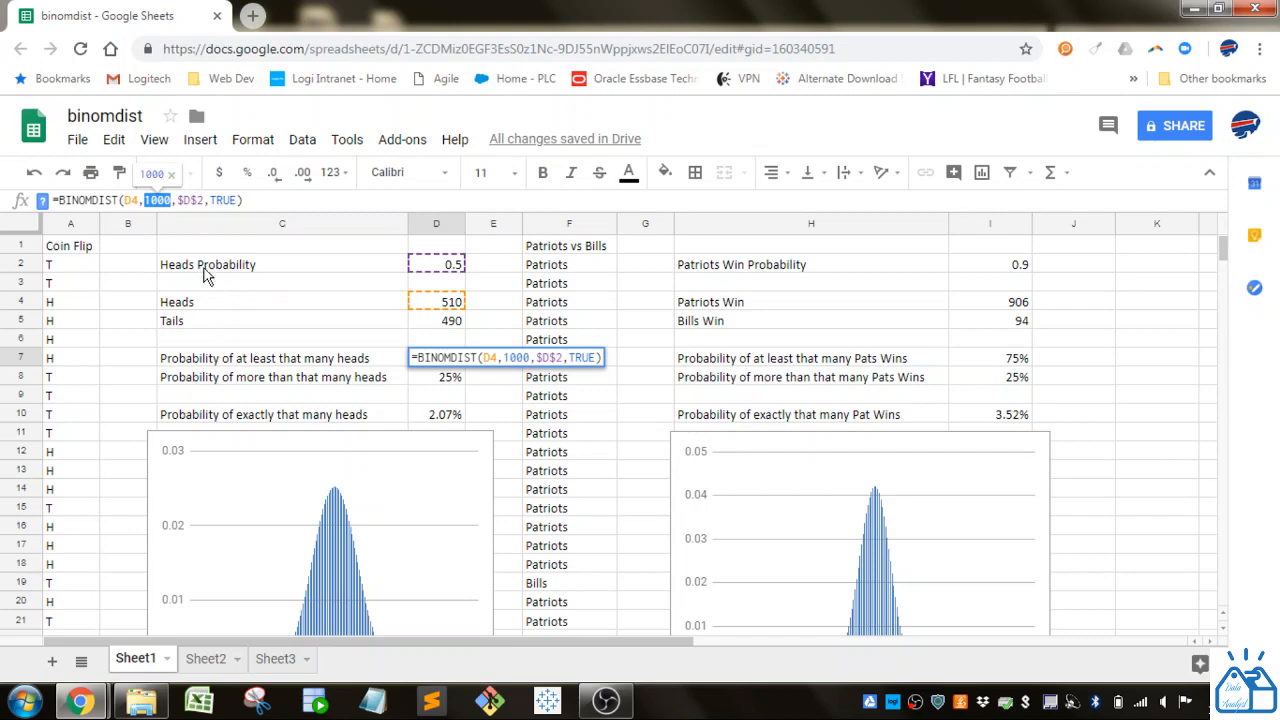
{"action": "left_click", "coordinate": [193, 200]}
{"action": "double_click", "coordinate": [193, 200]}
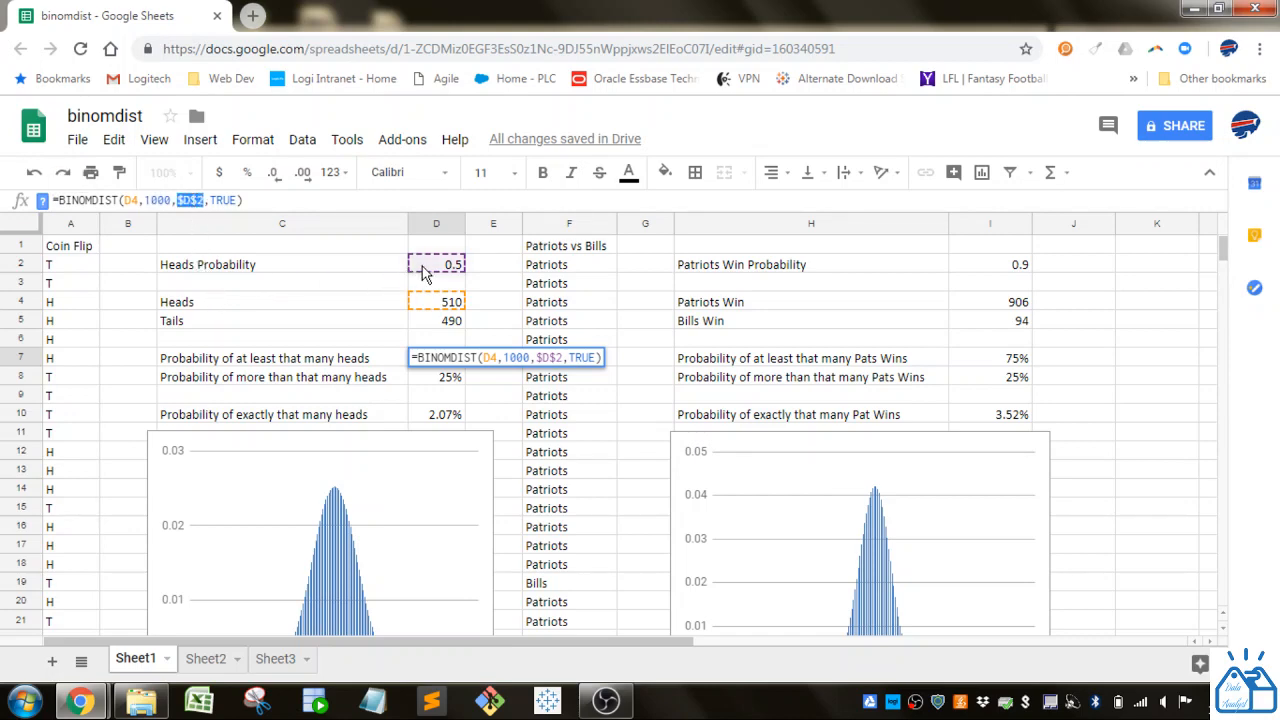
{"action": "left_click", "coordinate": [219, 200]}
{"action": "double_click", "coordinate": [219, 200]}
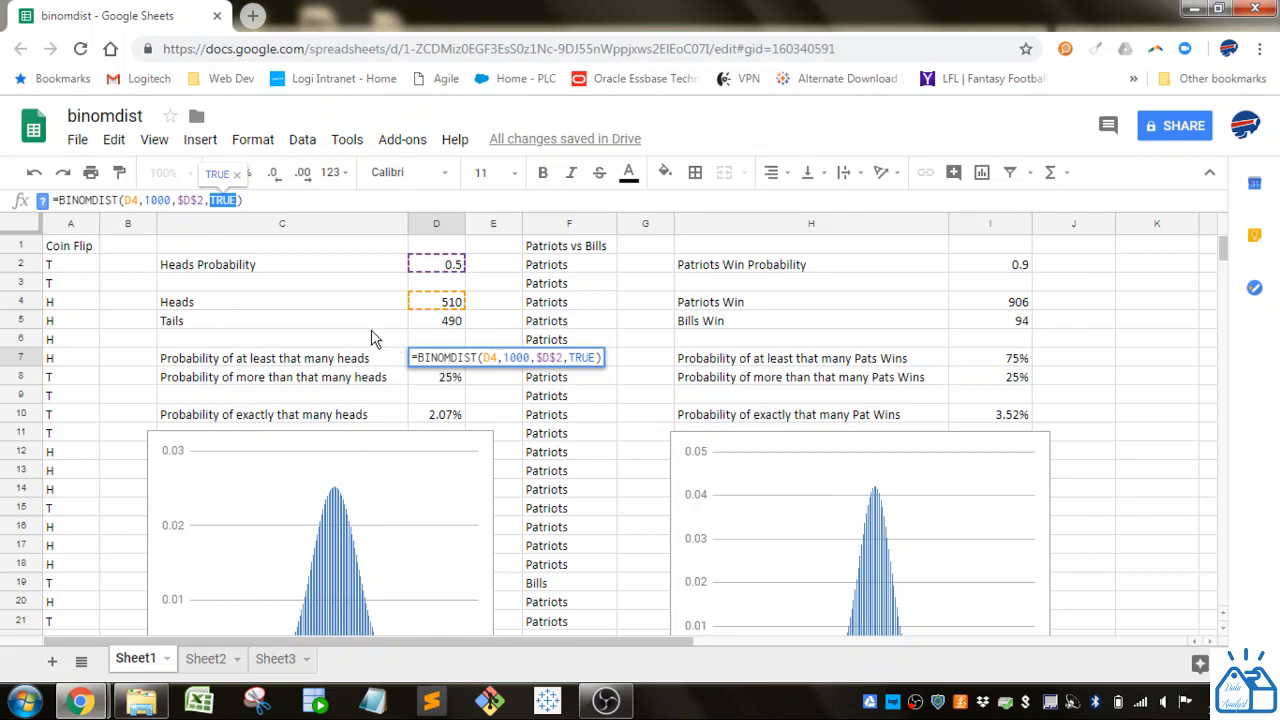
{"action": "key", "text": "Return"}
- Compare the heads probabilities in D7 and D8 with the coin-flip distribution chart below them
{"action": "scroll", "coordinate": [376, 339], "scroll_direction": "down", "scroll_amount": 1}
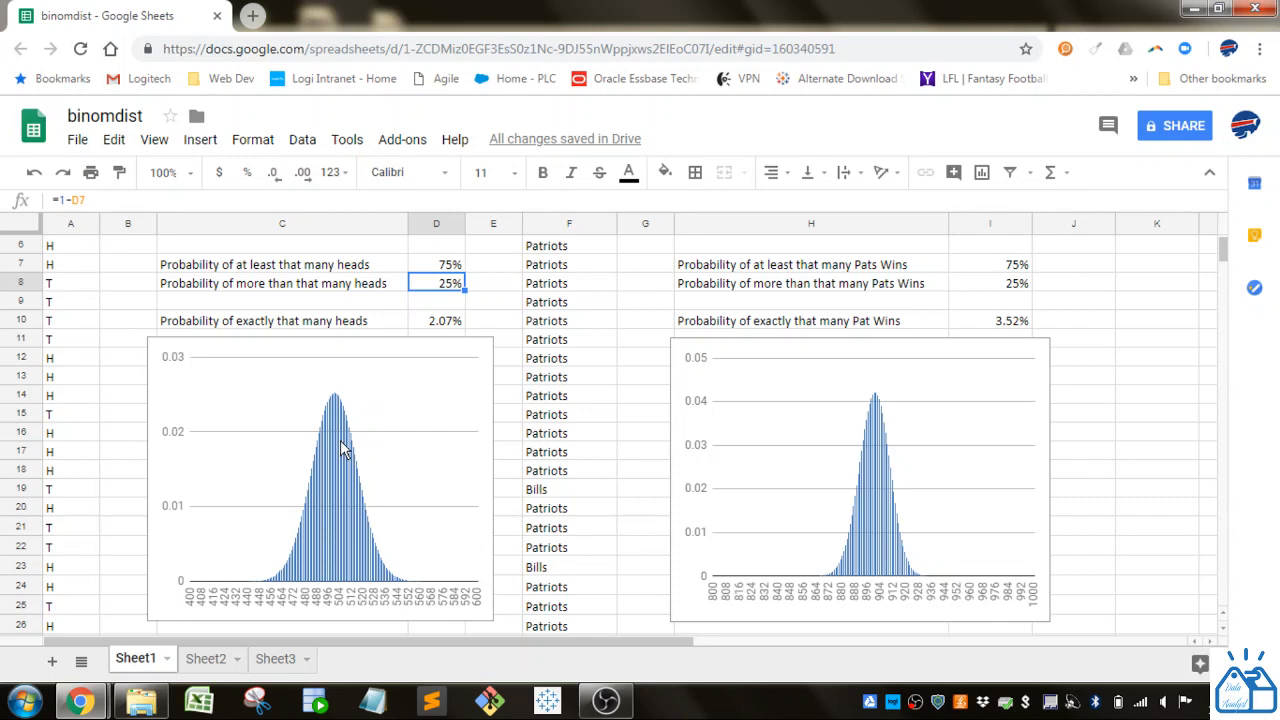
{"action": "scroll", "coordinate": [348, 443], "scroll_direction": "up", "scroll_amount": 2}
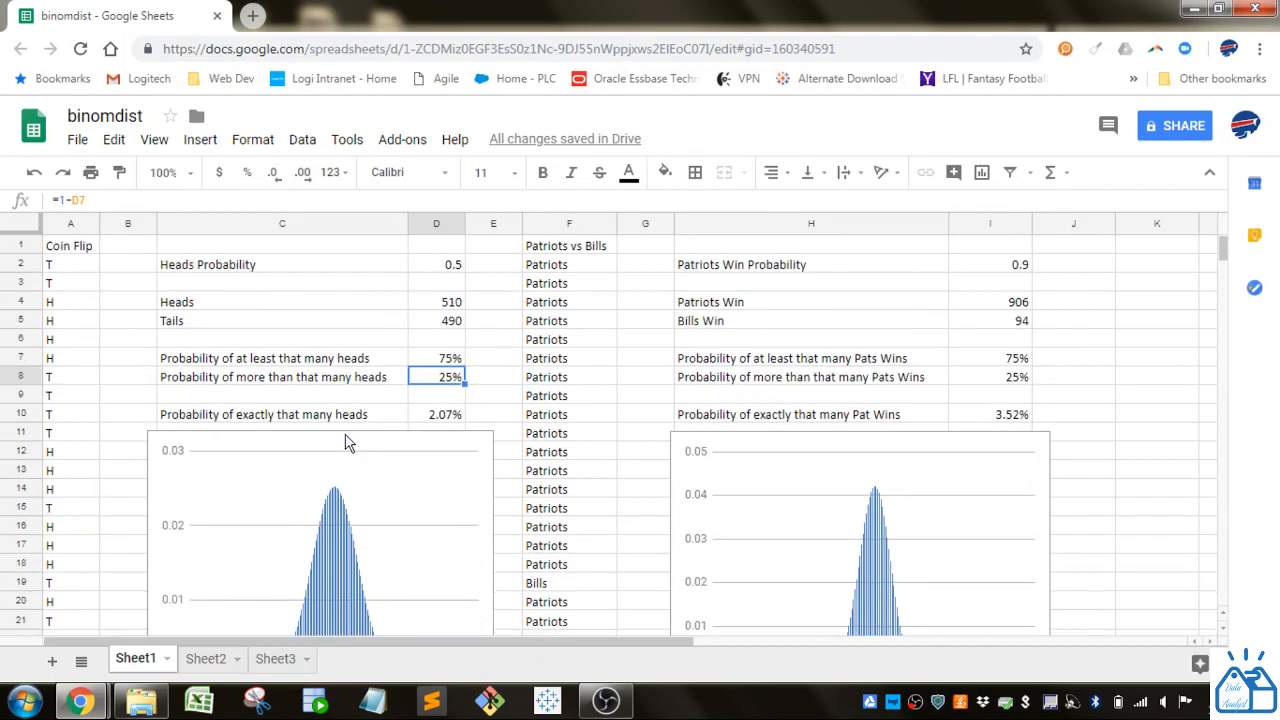
{"action": "scroll", "coordinate": [348, 443], "scroll_direction": "down", "scroll_amount": 2}
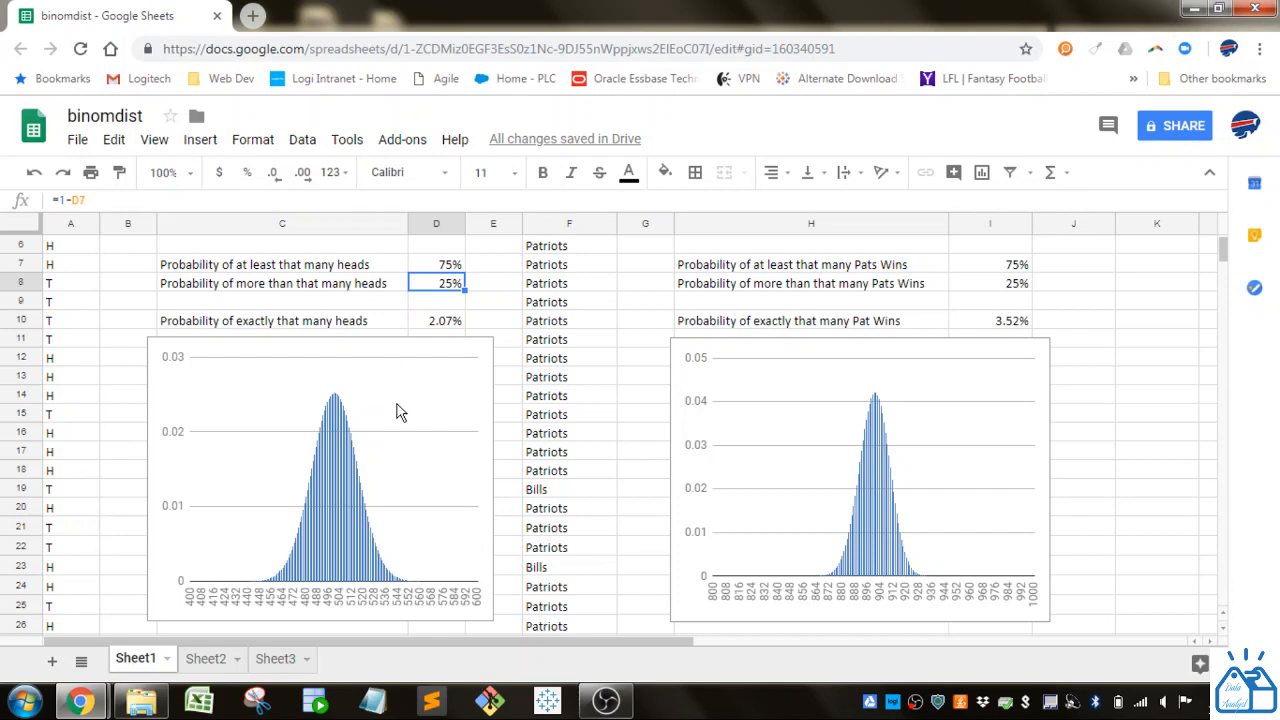
{"action": "scroll", "coordinate": [396, 412], "scroll_direction": "up", "scroll_amount": 2}
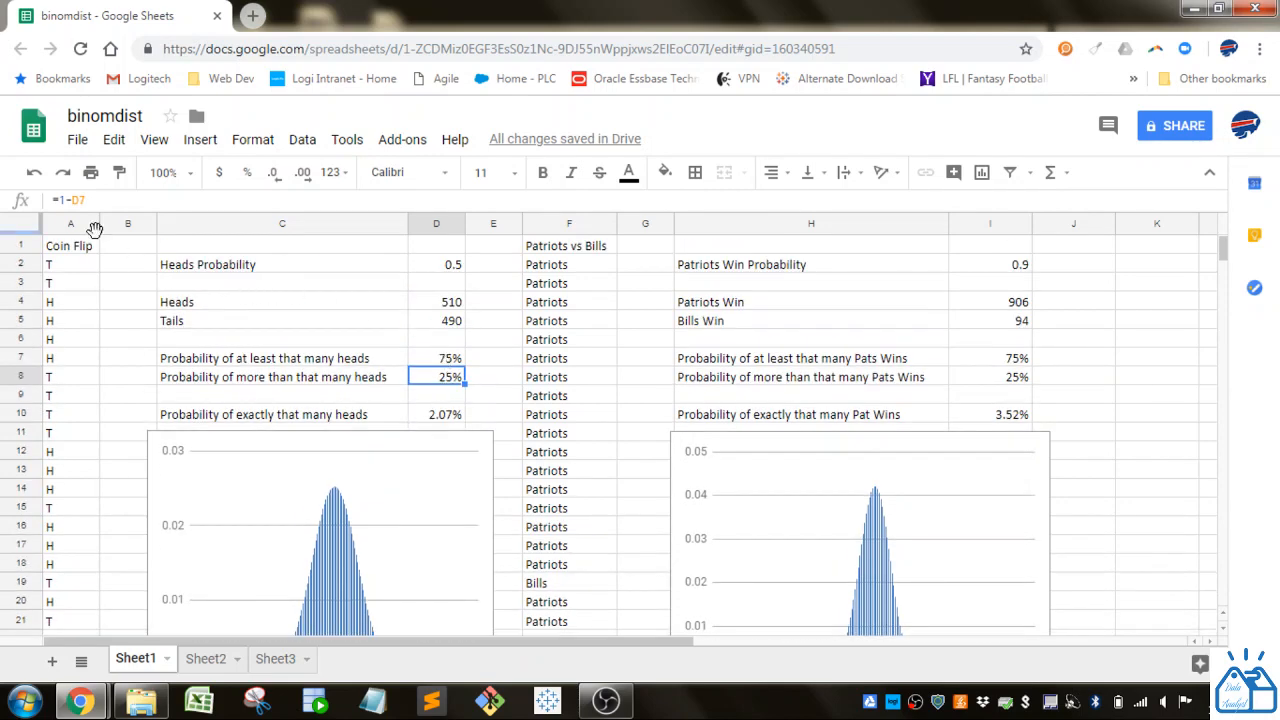
{"action": "left_click", "coordinate": [448, 360]}
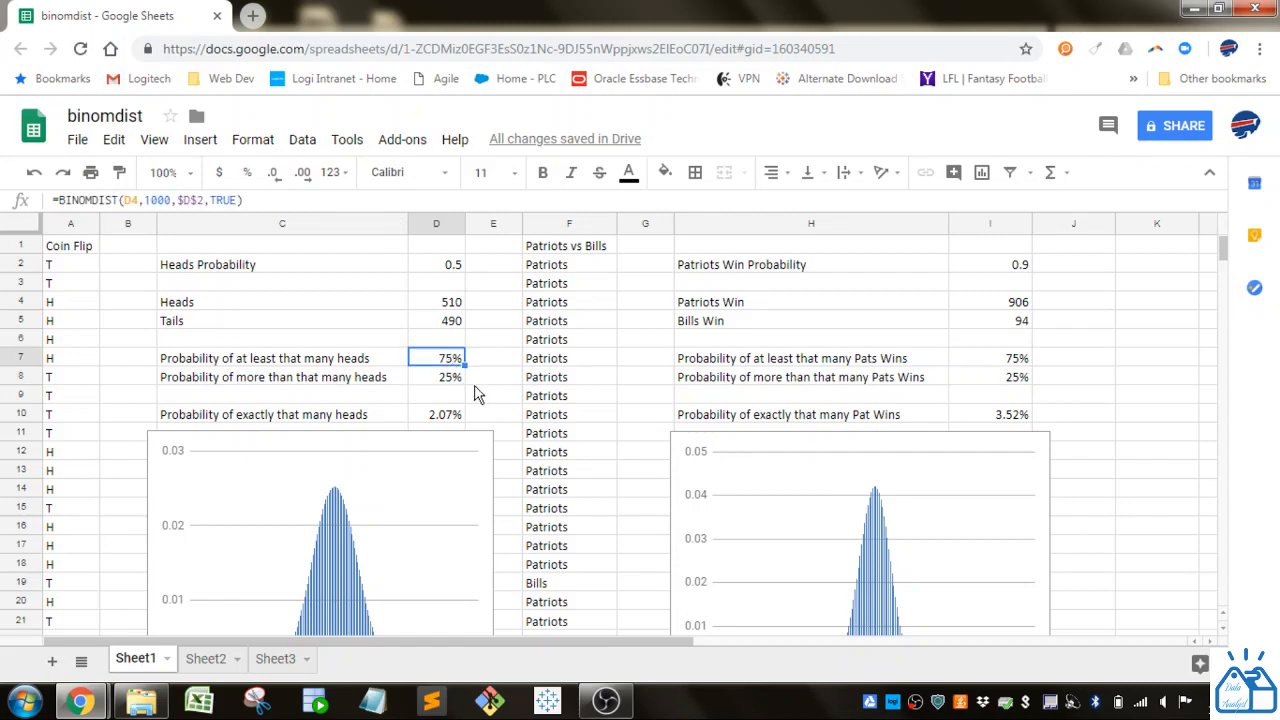
{"action": "scroll", "coordinate": [480, 392], "scroll_direction": "down", "scroll_amount": 2}
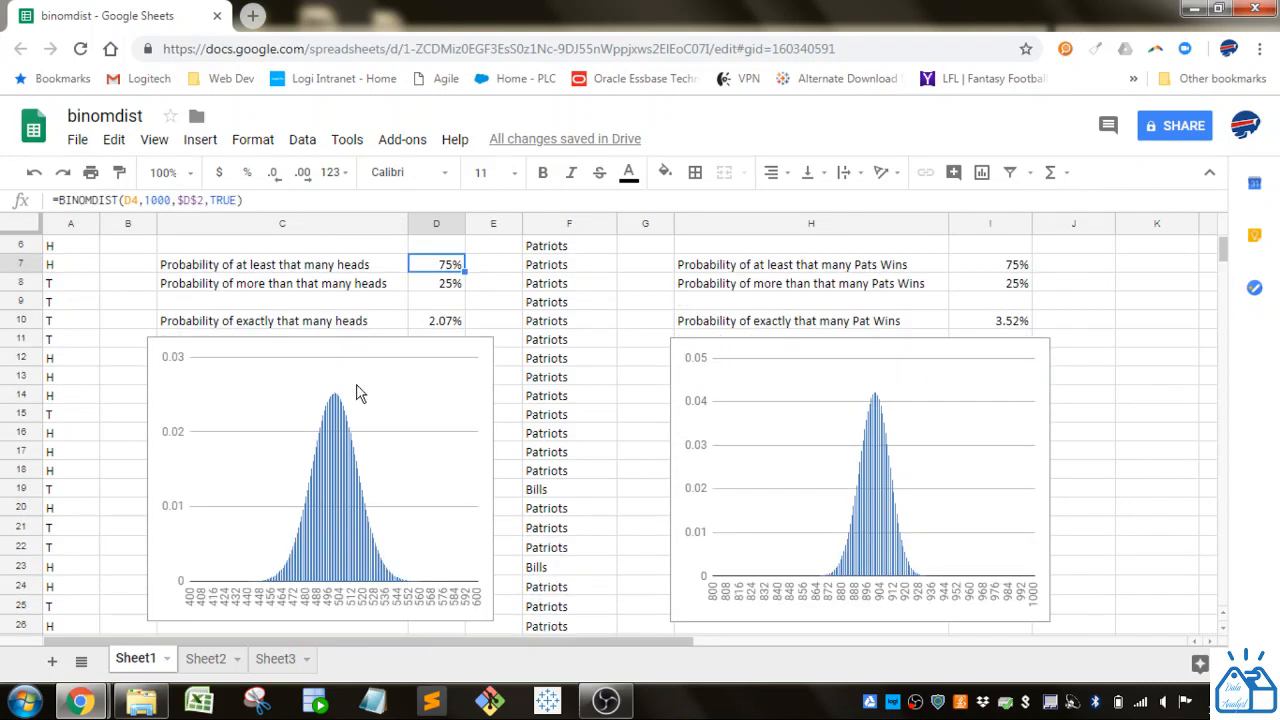
{"action": "scroll", "coordinate": [356, 402], "scroll_direction": "up", "scroll_amount": 2}
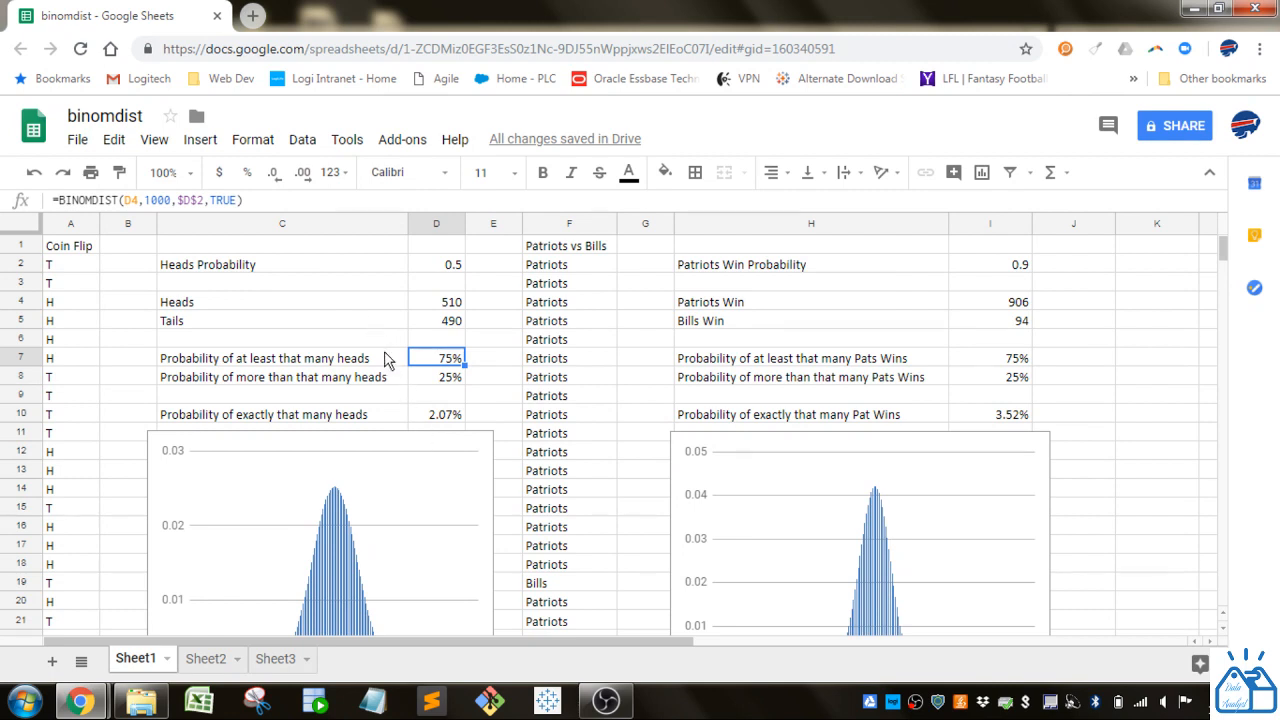
{"action": "scroll", "coordinate": [421, 509], "scroll_direction": "down", "scroll_amount": 2}
{"action": "scroll", "coordinate": [421, 509], "scroll_direction": "up", "scroll_amount": 2}
- Inspect the FALSE argument of the BINOMDIST formula for exactly that many heads in D10, leaving the formula without saving edits
{"action": "left_click", "coordinate": [452, 304]}
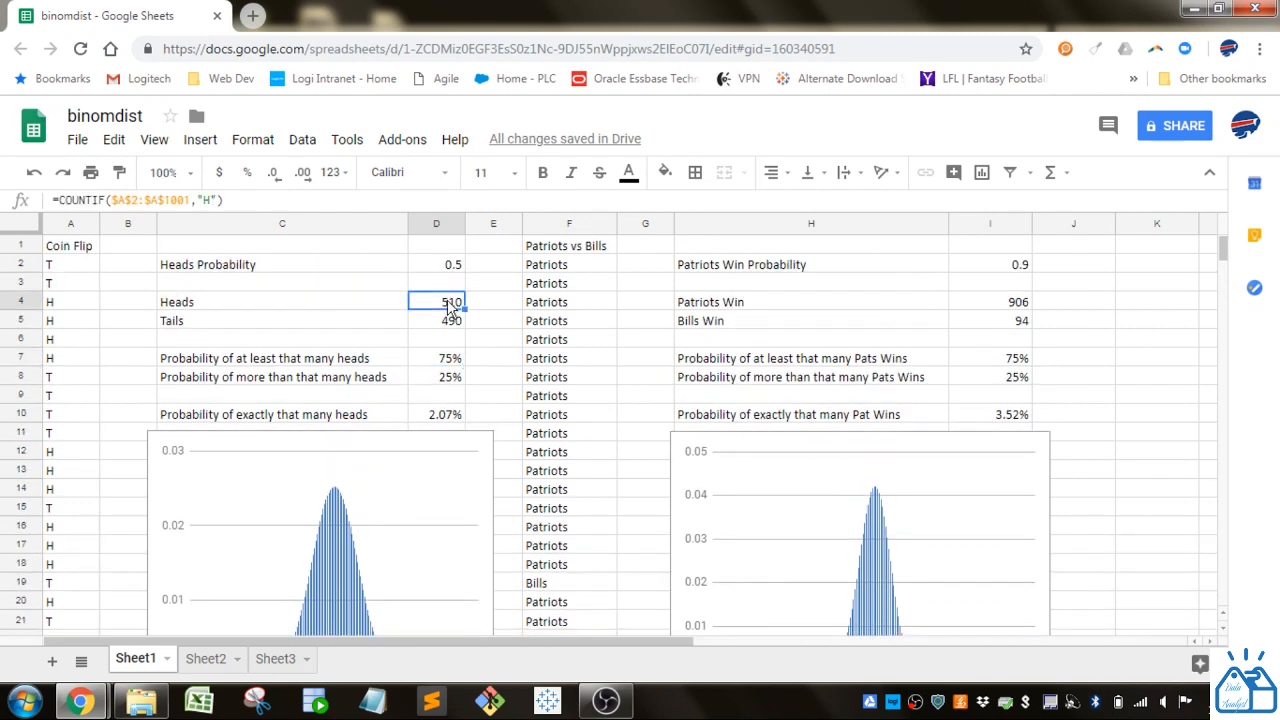
{"action": "left_click", "coordinate": [438, 416]}
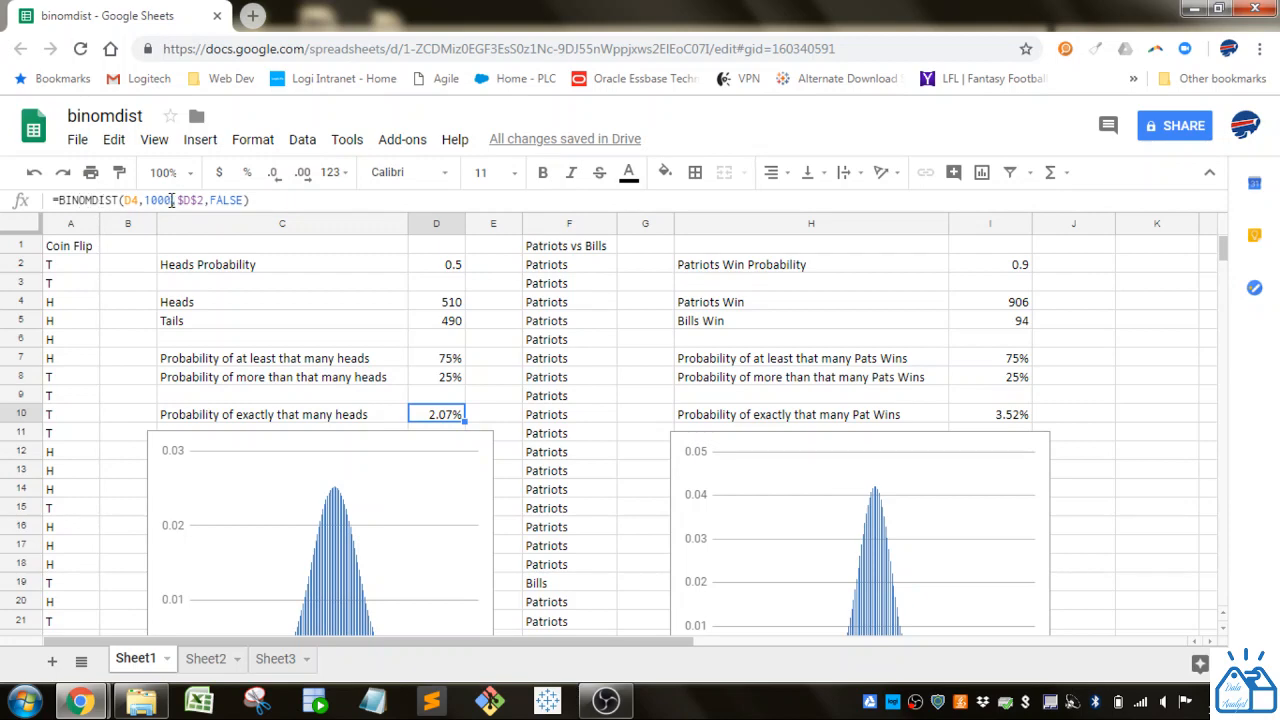
{"action": "double_click", "coordinate": [228, 200]}
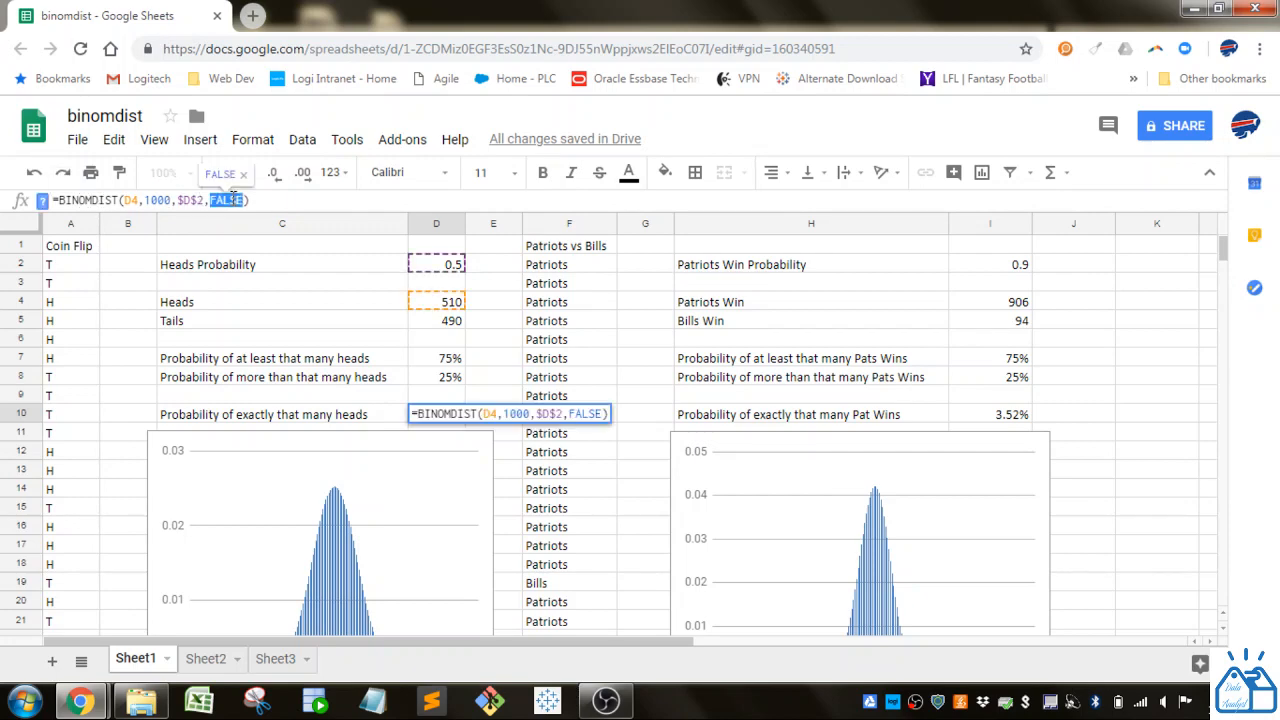
{"action": "left_click", "coordinate": [323, 330]}
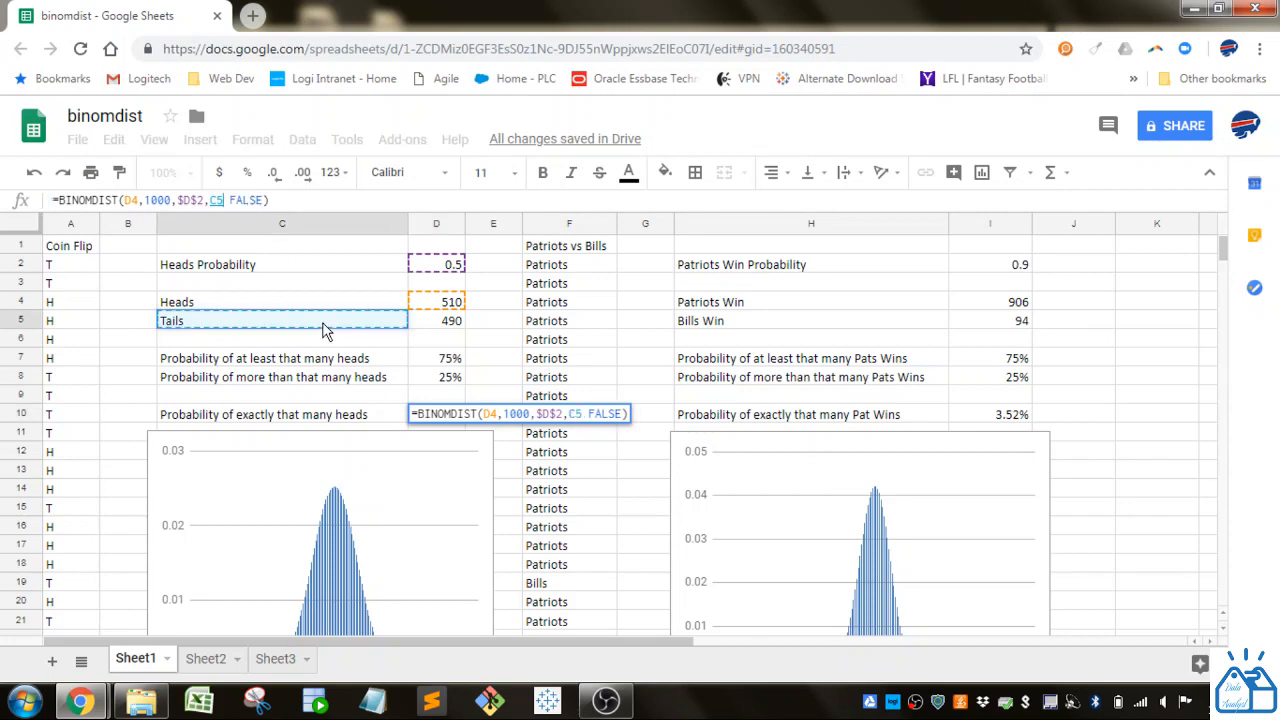
{"action": "key", "text": "Escape"}
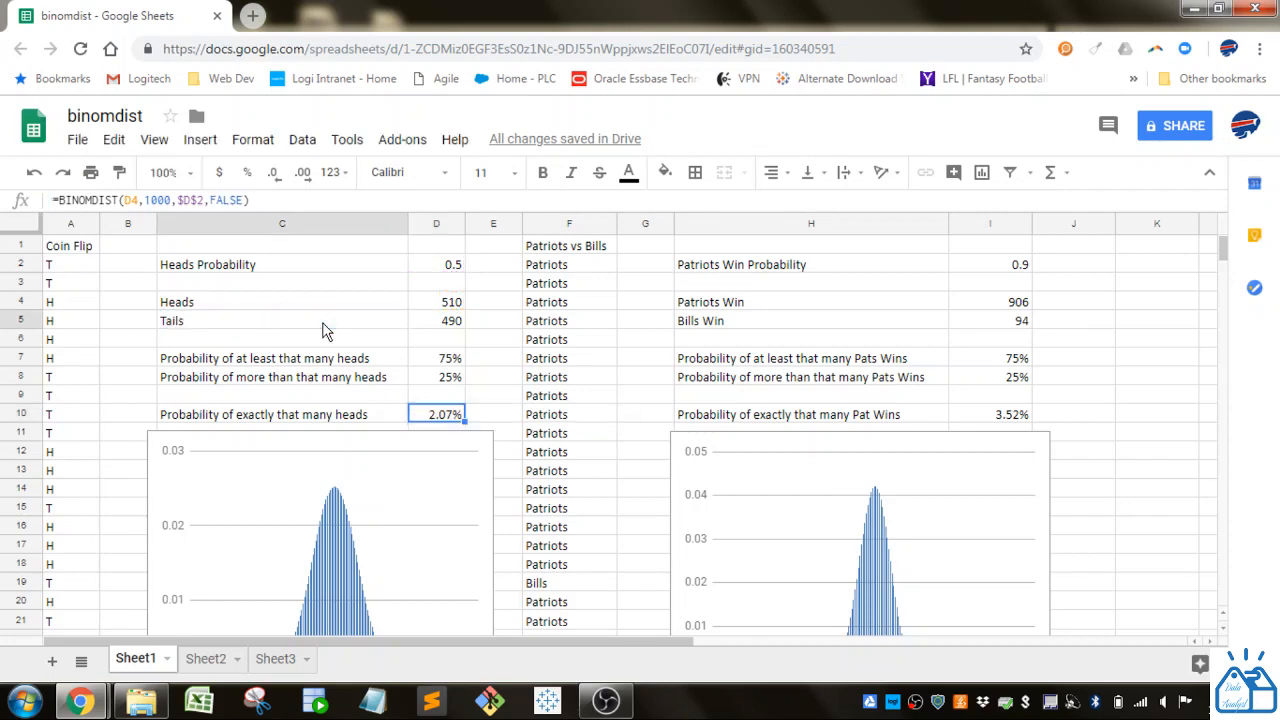
- Review the Patriots vs Bills outcome formula in column F and the win probability in I2, comparing them with the heads probability
{"action": "left_click", "coordinate": [557, 305]}
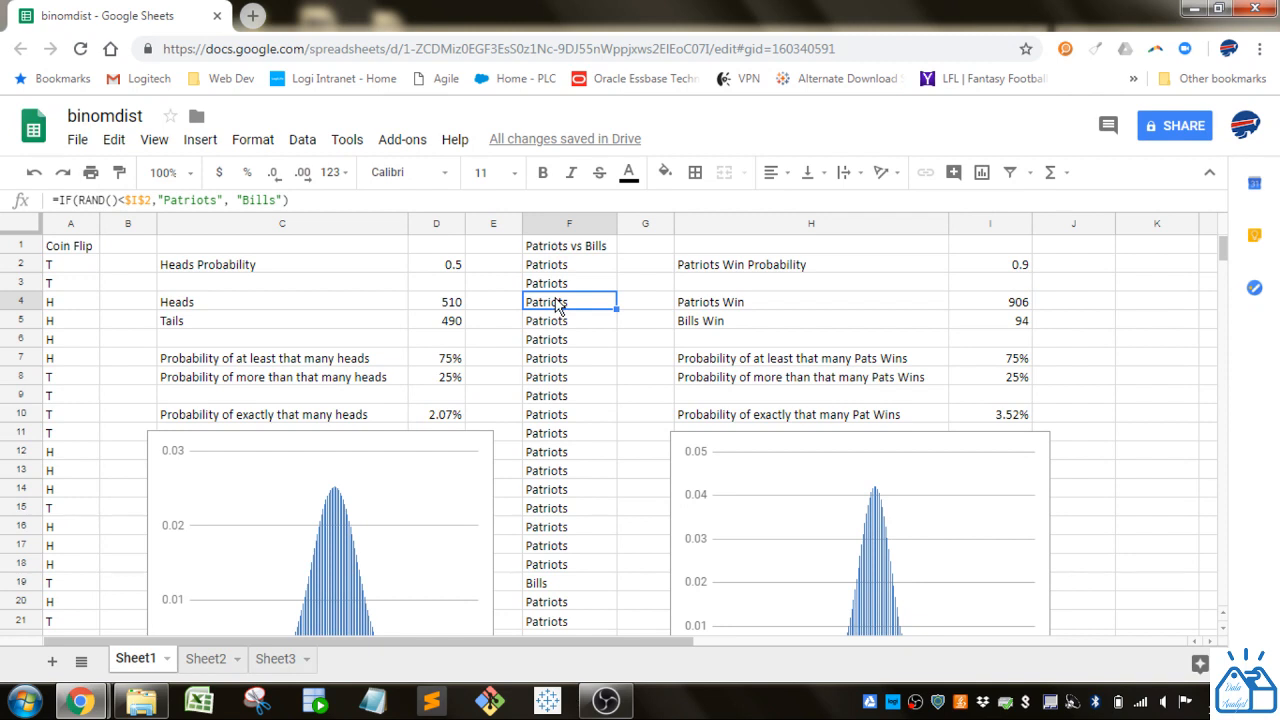
{"action": "left_click", "coordinate": [435, 270]}
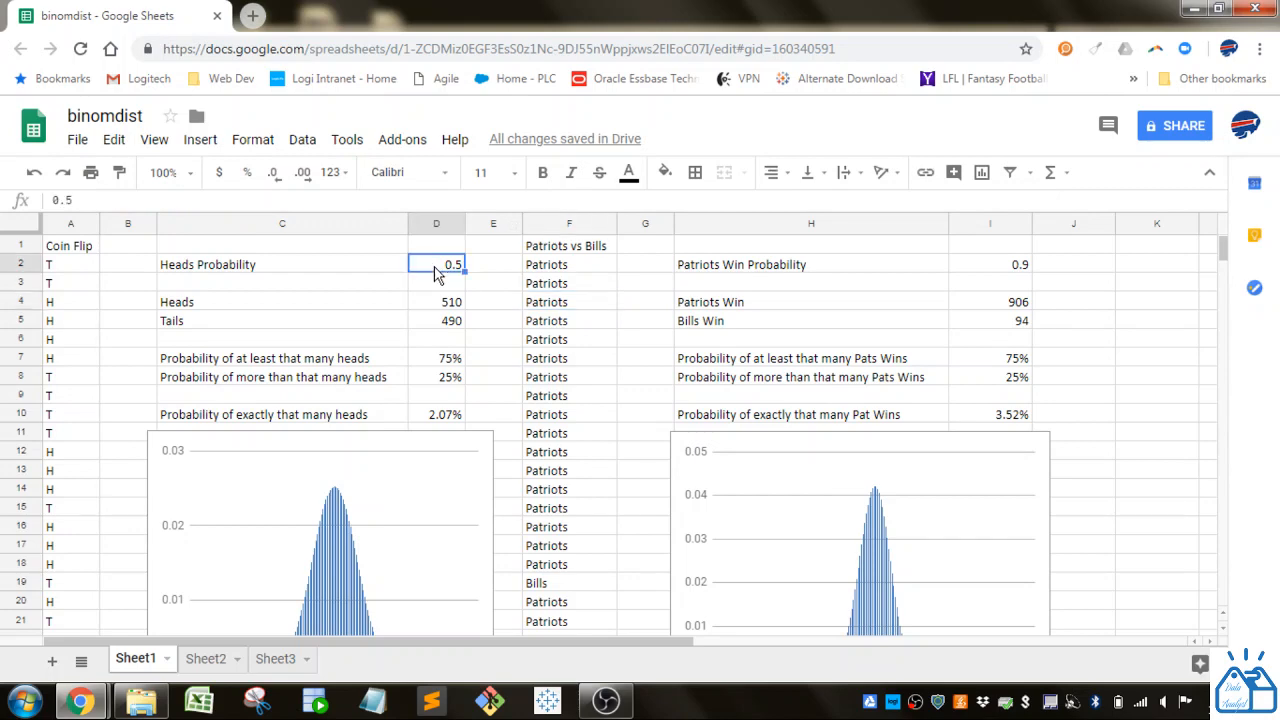
{"action": "left_click", "coordinate": [590, 275]}
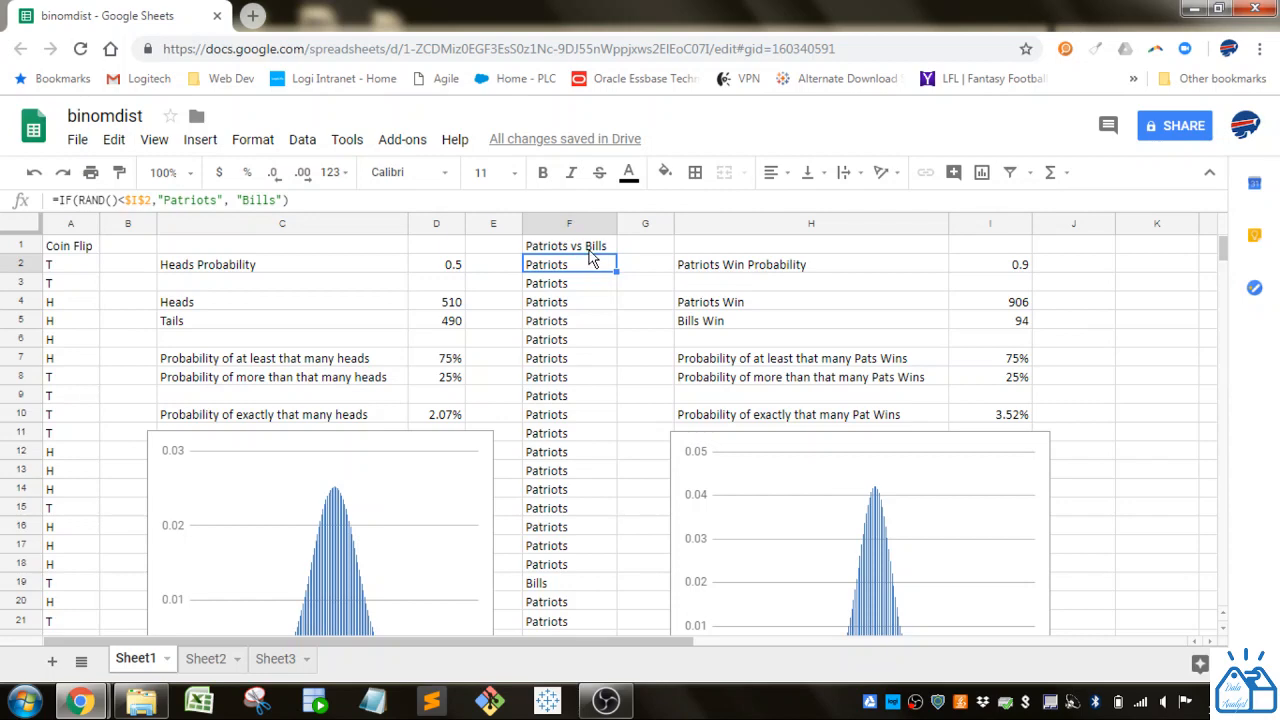
{"action": "left_click", "coordinate": [590, 250]}
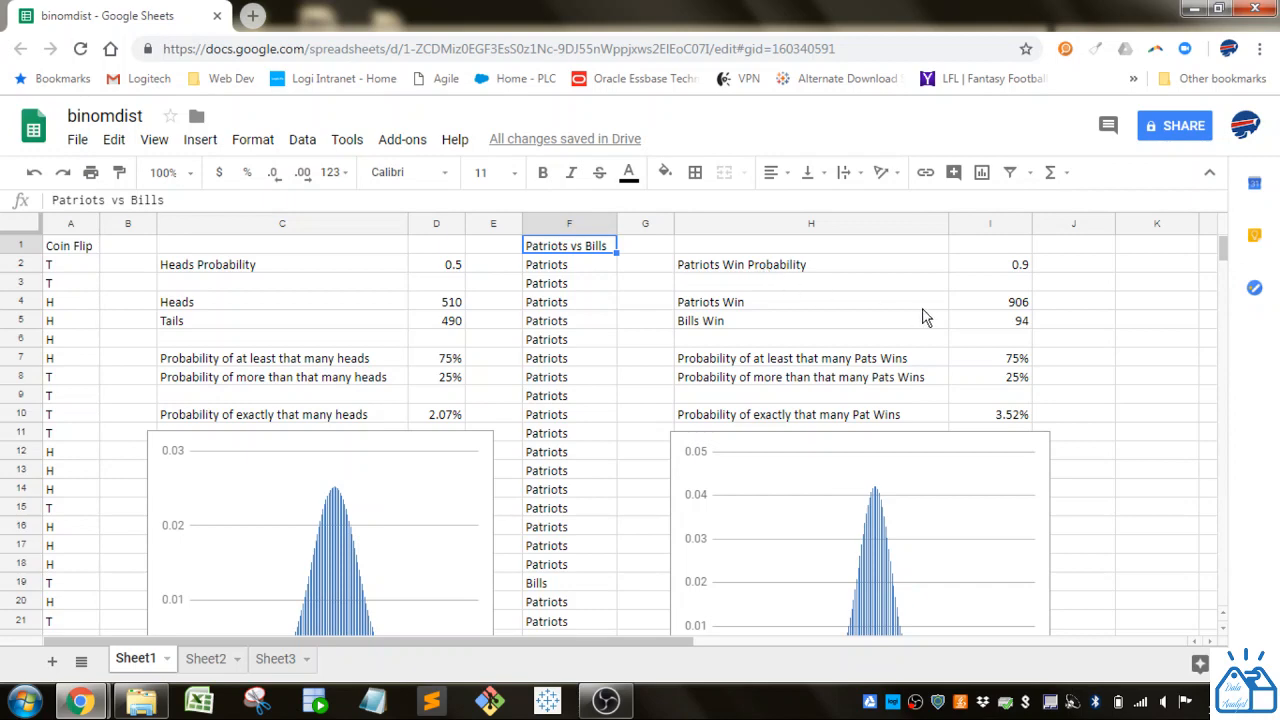
{"action": "left_click", "coordinate": [1012, 272]}
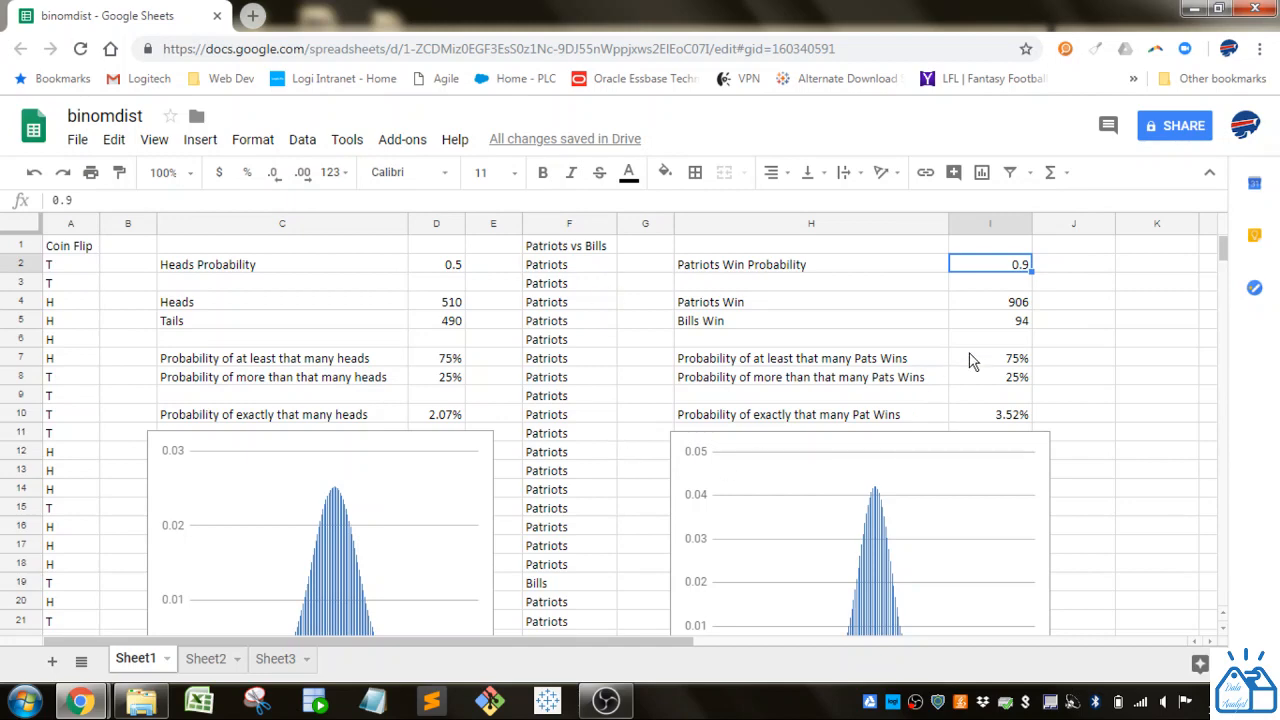
- Inspect the Patriots and Bills win counts in I4 and I5, and recalculate the simulation by entering 1 in I6 and clearing it
{"action": "left_click", "coordinate": [1005, 306]}
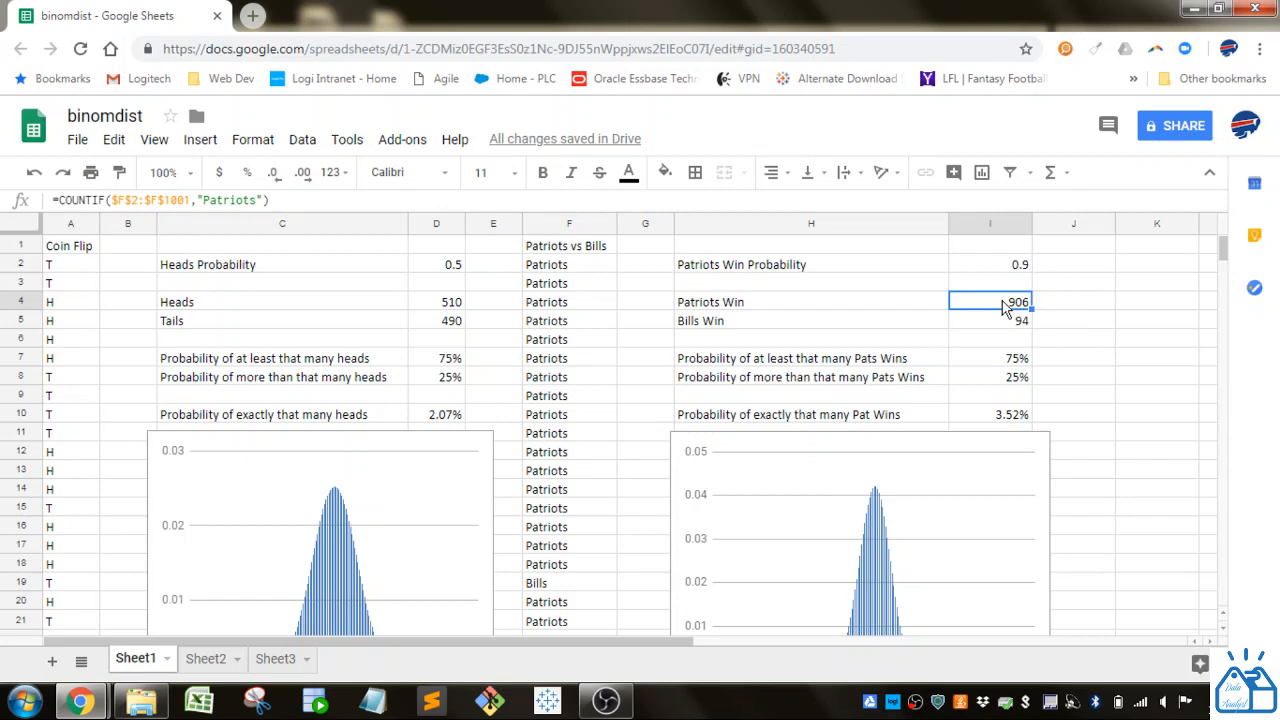
{"action": "left_click", "coordinate": [1005, 330]}
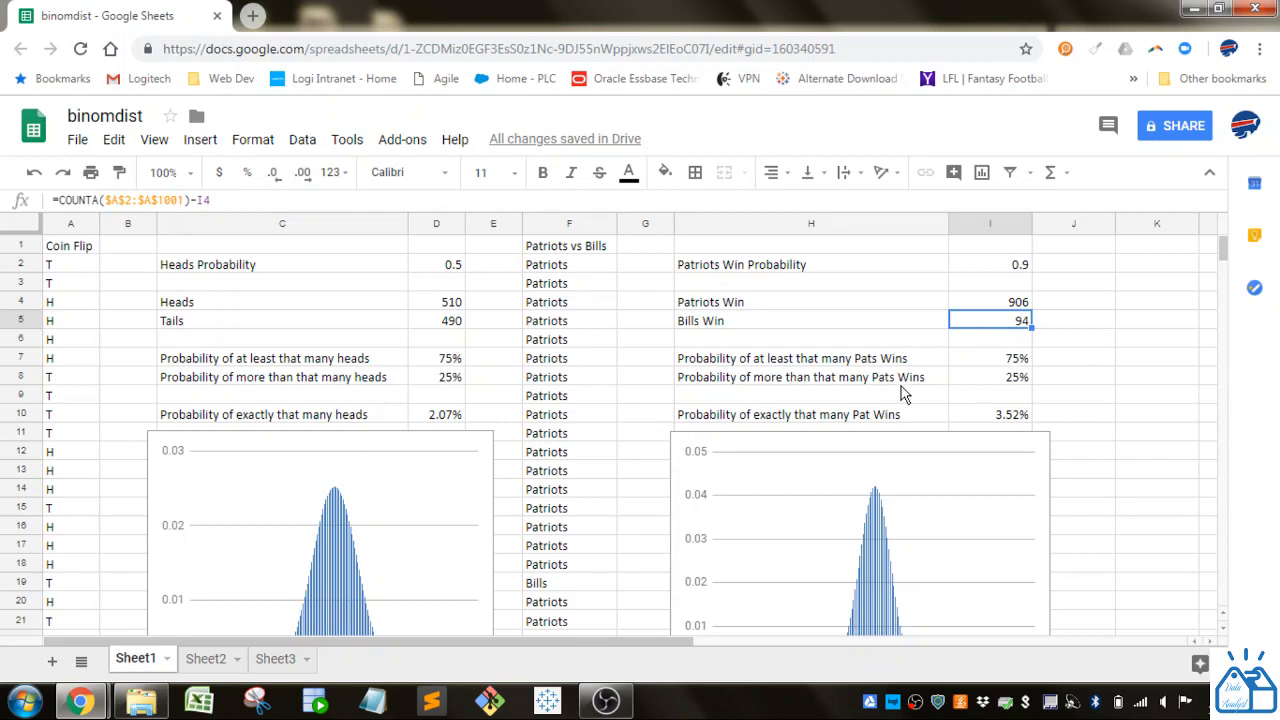
{"action": "double_click", "coordinate": [973, 338]}
{"action": "type", "text": "1"}
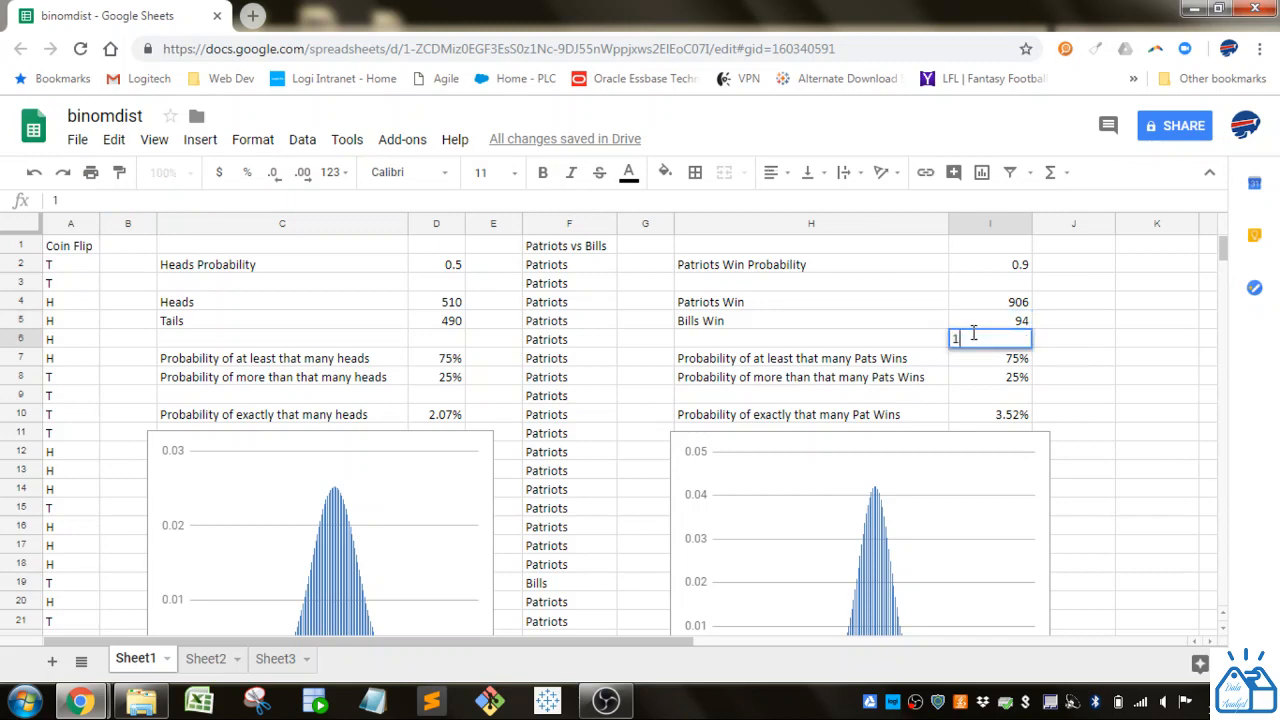
{"action": "key", "text": "Return"}
{"action": "left_click", "coordinate": [975, 340]}
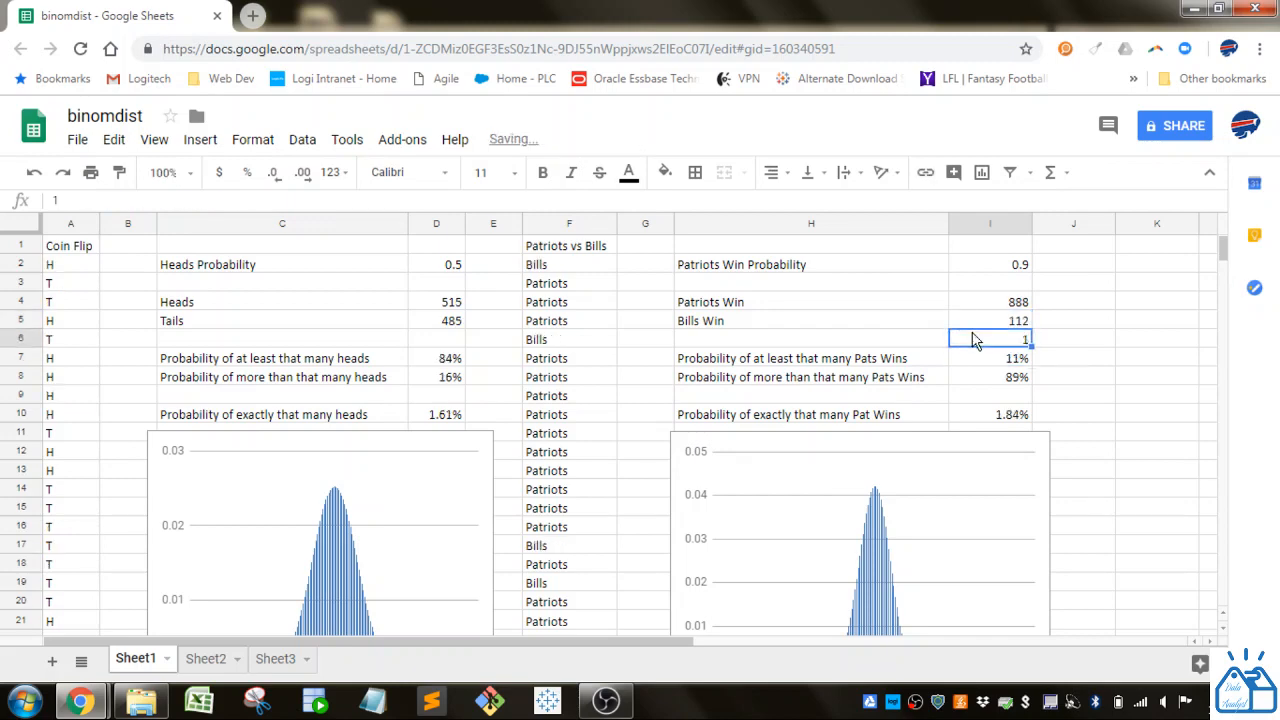
{"action": "key", "text": "Delete"}
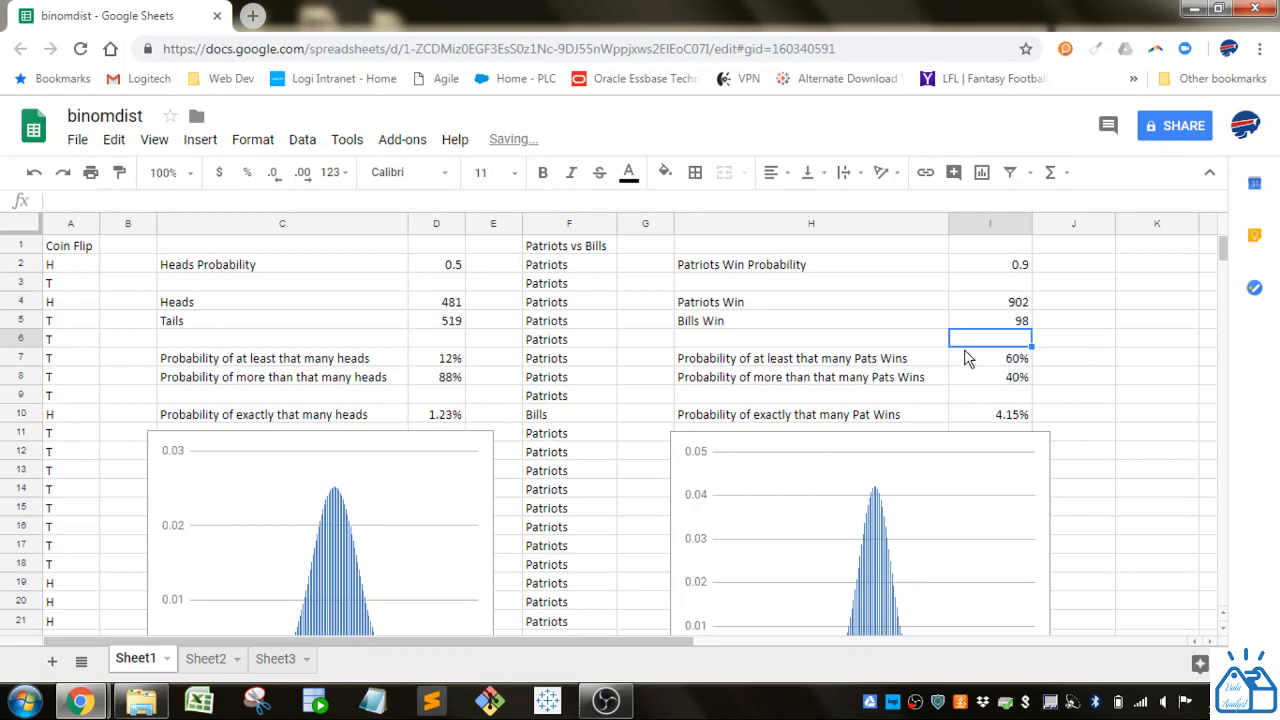
- Compare the Patriots win count in I4 and its cumulative BINOMDIST formula in I7 with the distribution chart below
{"action": "left_click", "coordinate": [997, 305]}
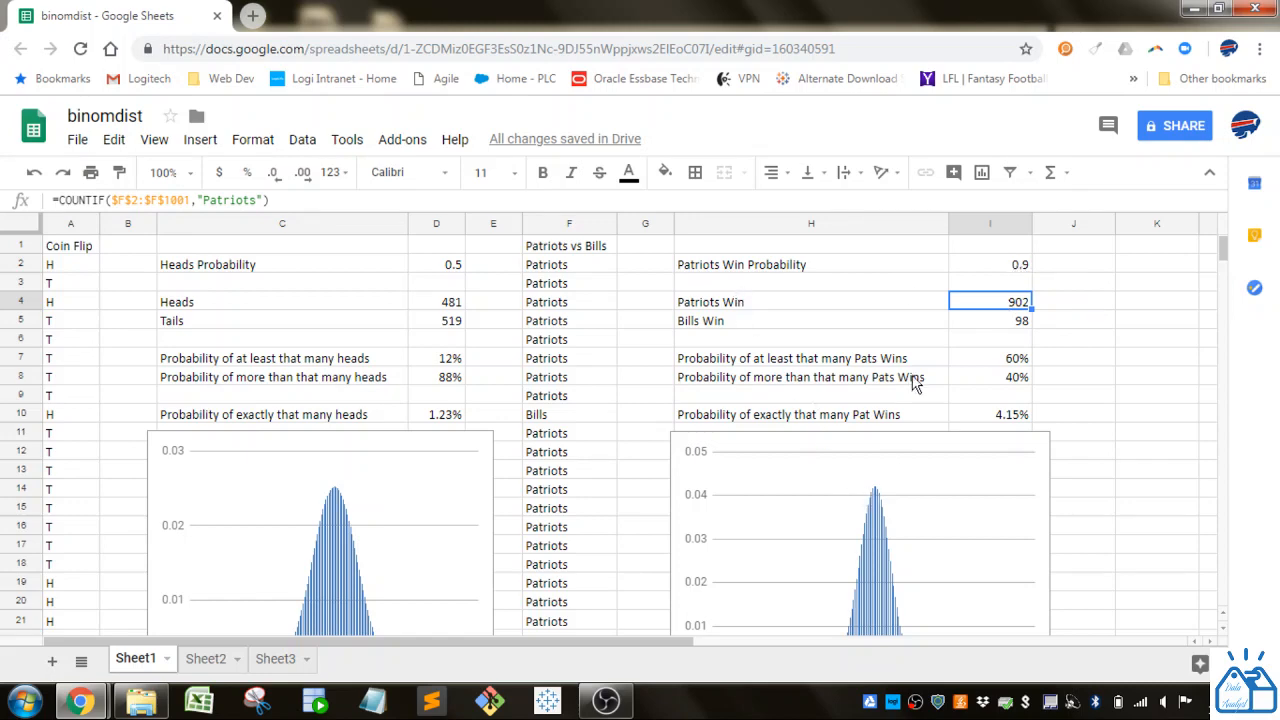
{"action": "left_click", "coordinate": [1002, 360]}
{"action": "scroll", "coordinate": [1000, 368], "scroll_direction": "down", "scroll_amount": 2}
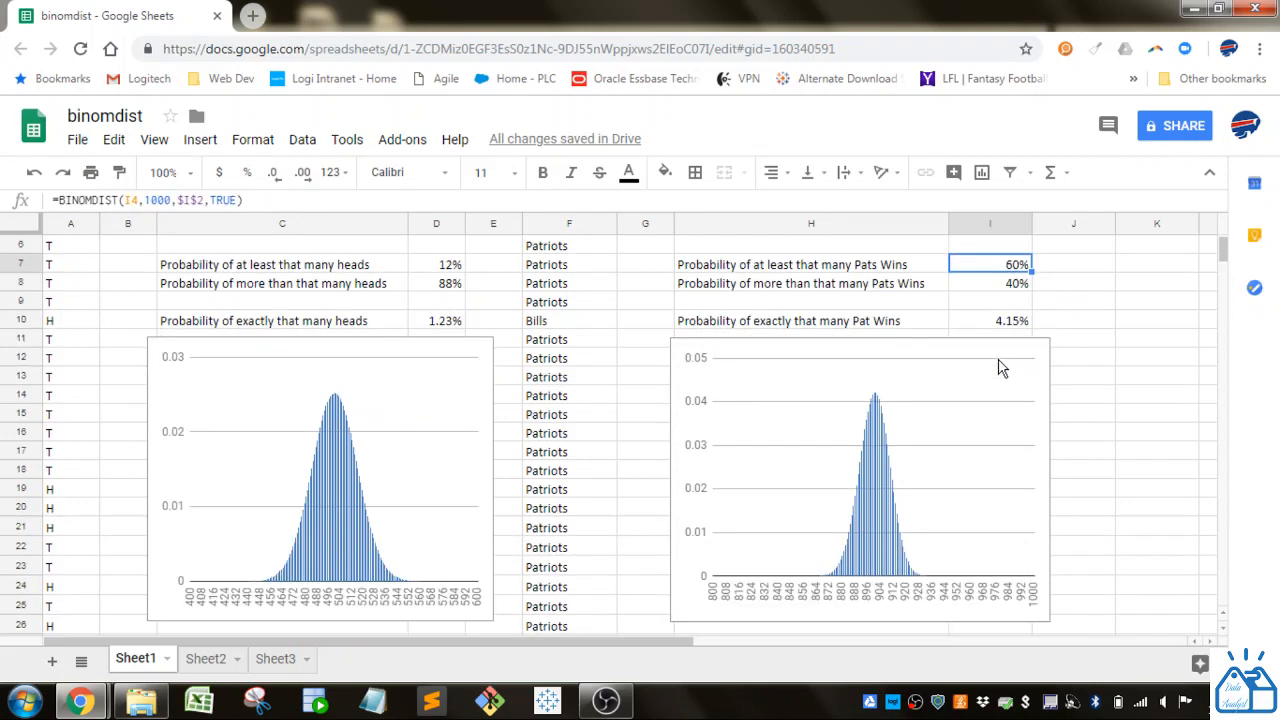
{"action": "scroll", "coordinate": [1002, 368], "scroll_direction": "up", "scroll_amount": 2}
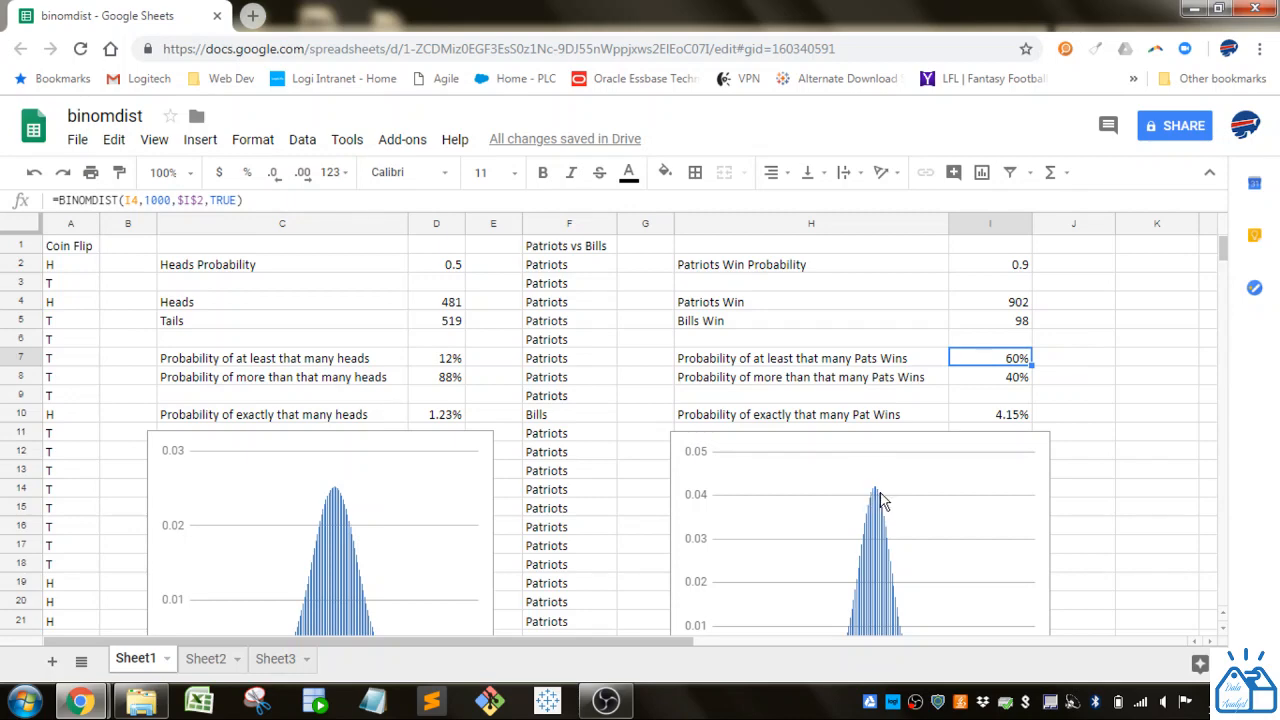
{"action": "left_click", "coordinate": [1022, 306]}
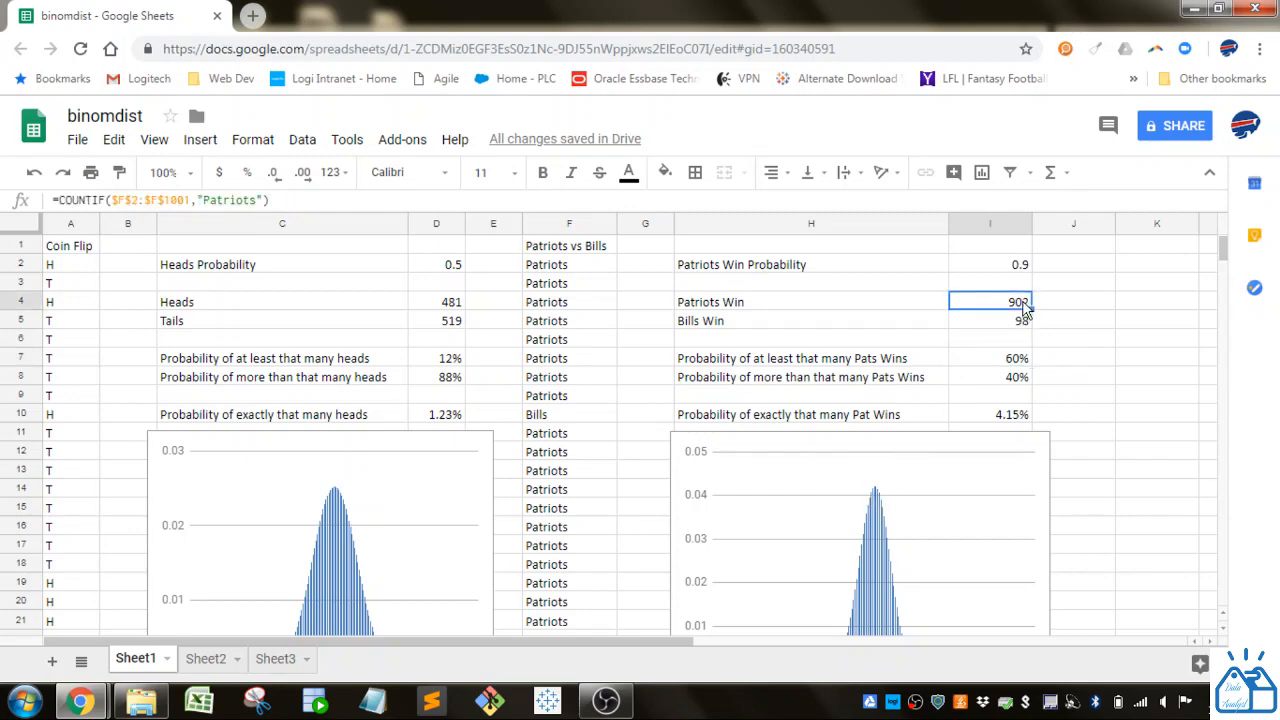
{"action": "left_click", "coordinate": [998, 362]}
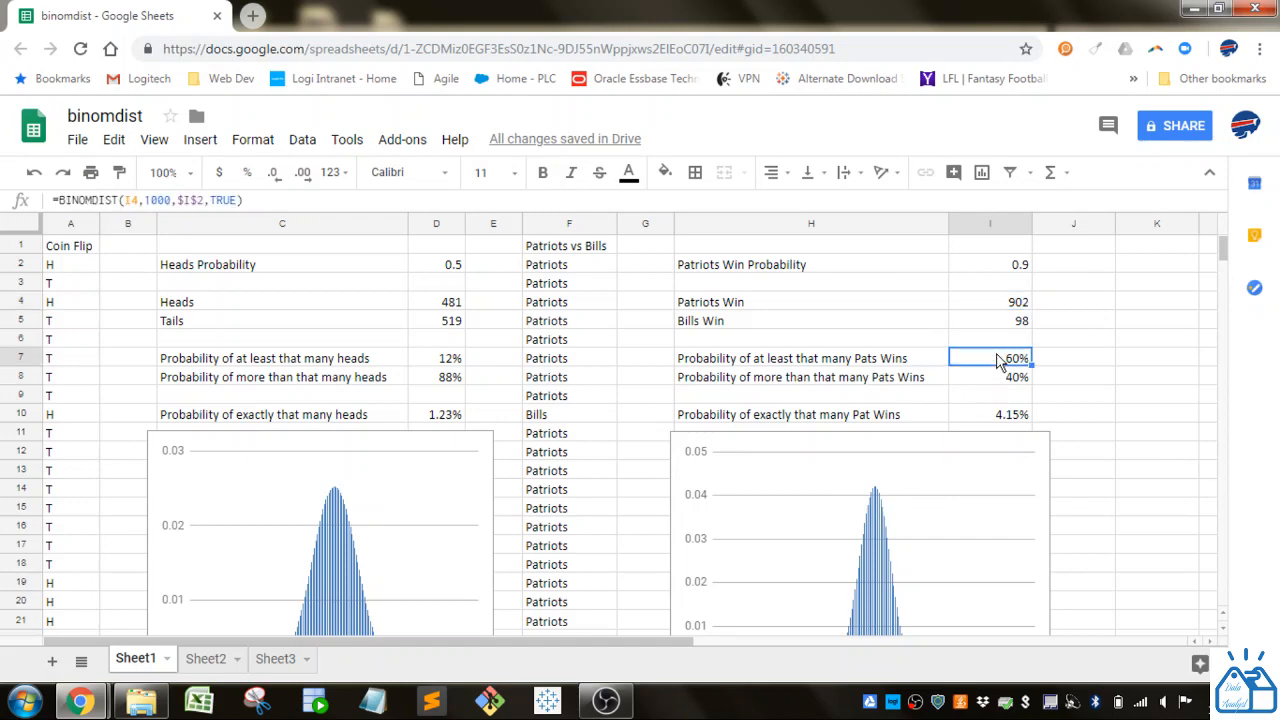
- Review the formulas for more than that many Patriots wins in I8 and exactly that many in I10 against the chart
{"action": "left_click", "coordinate": [1018, 304]}
{"action": "left_click", "coordinate": [993, 378]}
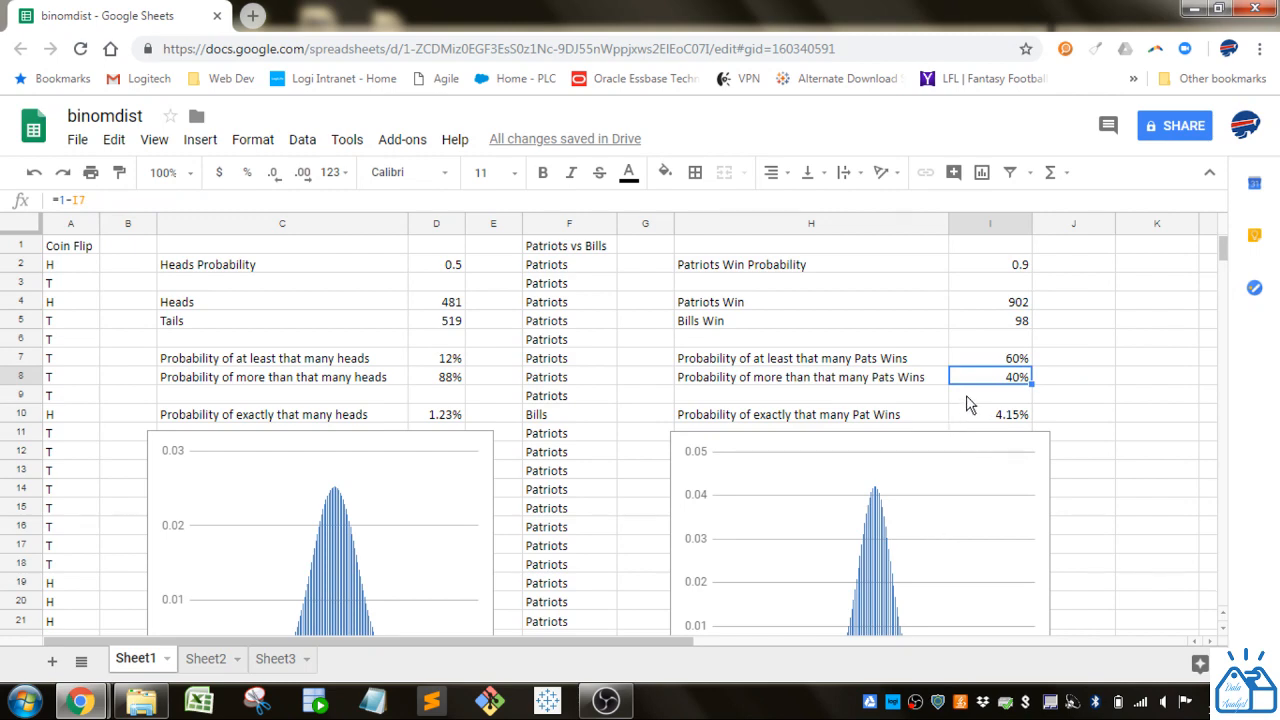
{"action": "scroll", "coordinate": [968, 403], "scroll_direction": "down", "scroll_amount": 2}
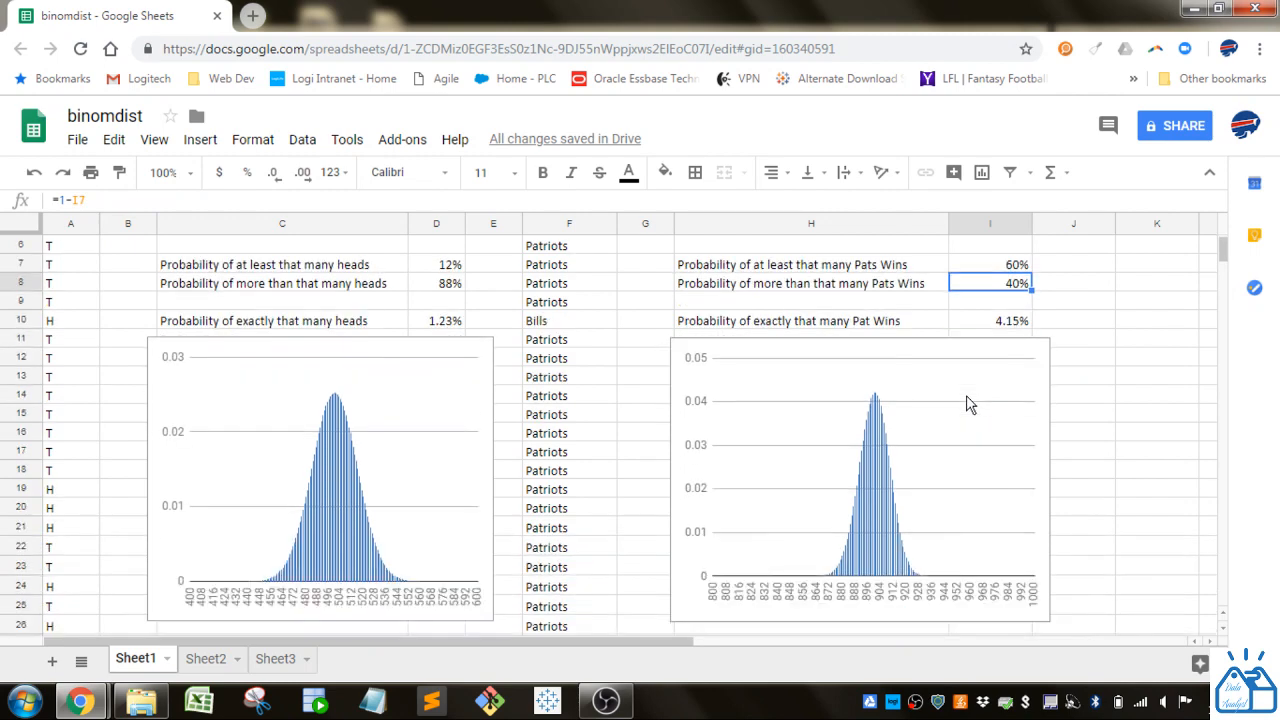
{"action": "left_click", "coordinate": [960, 305]}
{"action": "left_click", "coordinate": [975, 325]}
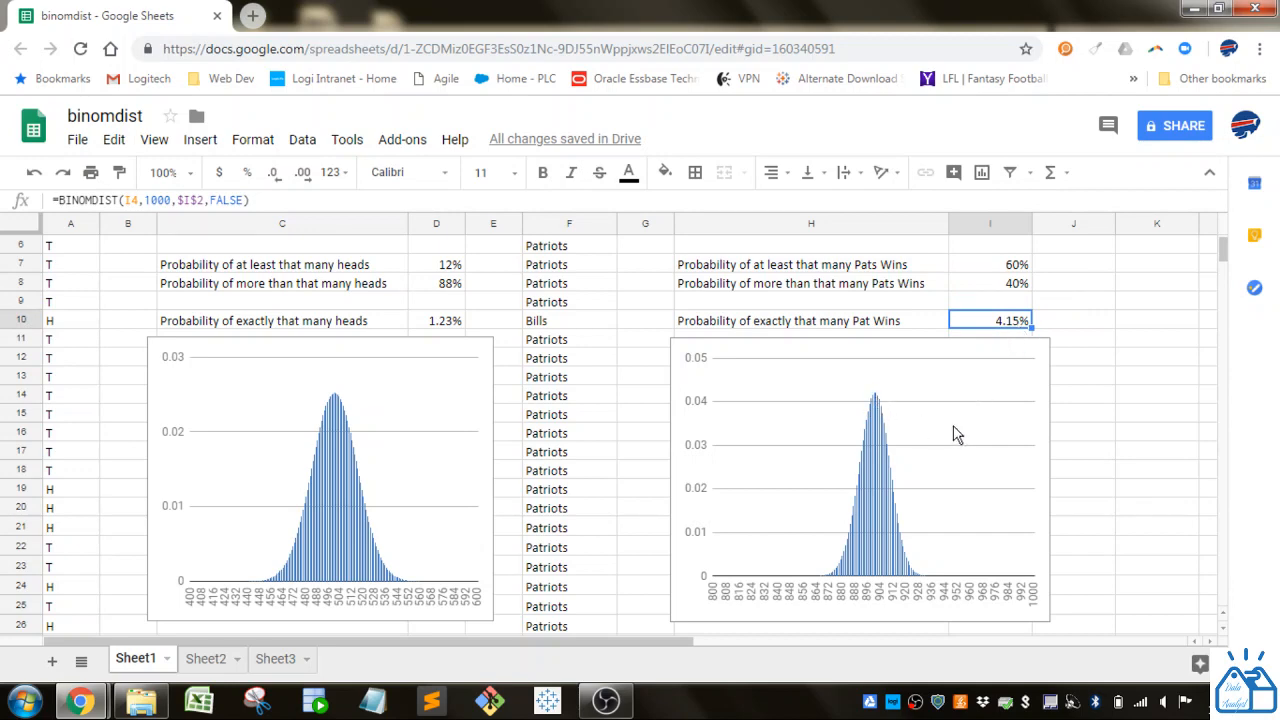
{"action": "scroll", "coordinate": [958, 430], "scroll_direction": "down", "scroll_amount": 1}
{"action": "scroll", "coordinate": [962, 428], "scroll_direction": "up", "scroll_amount": 2}
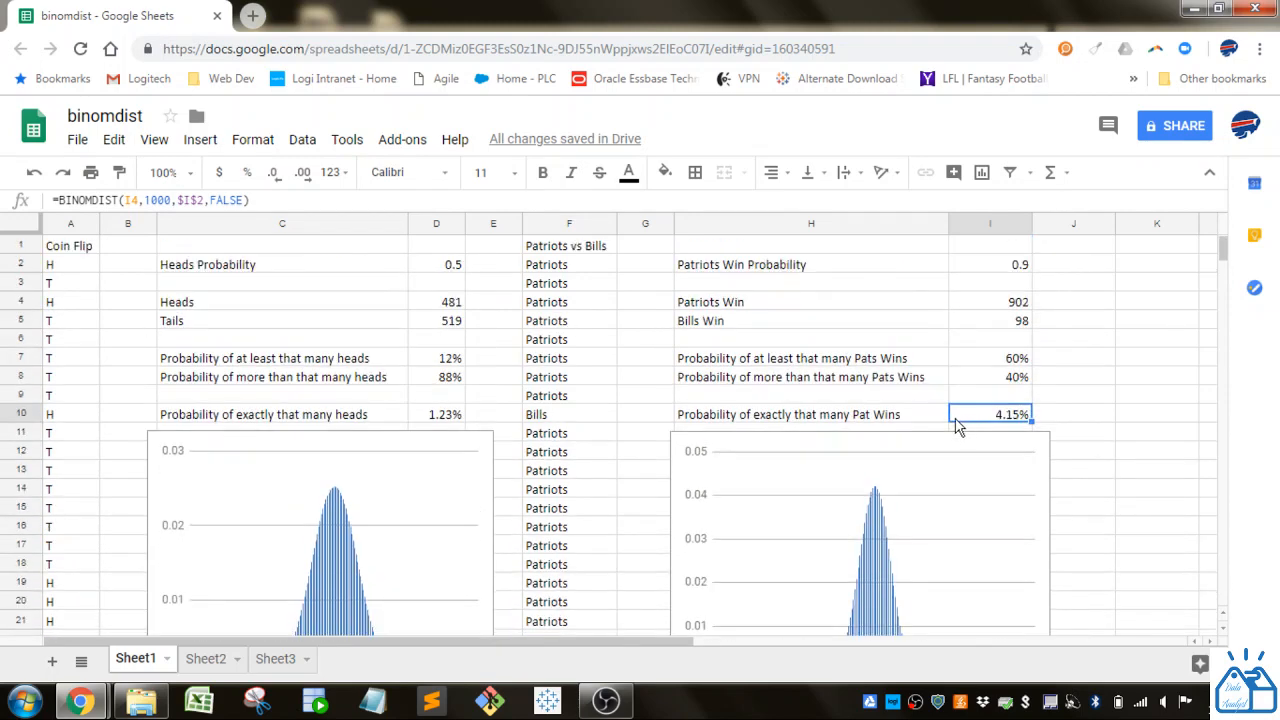
- Compare the heads probability in D2 and the Patriots win probability in I2 with the shapes of the two distribution charts
{"action": "left_click", "coordinate": [449, 274]}
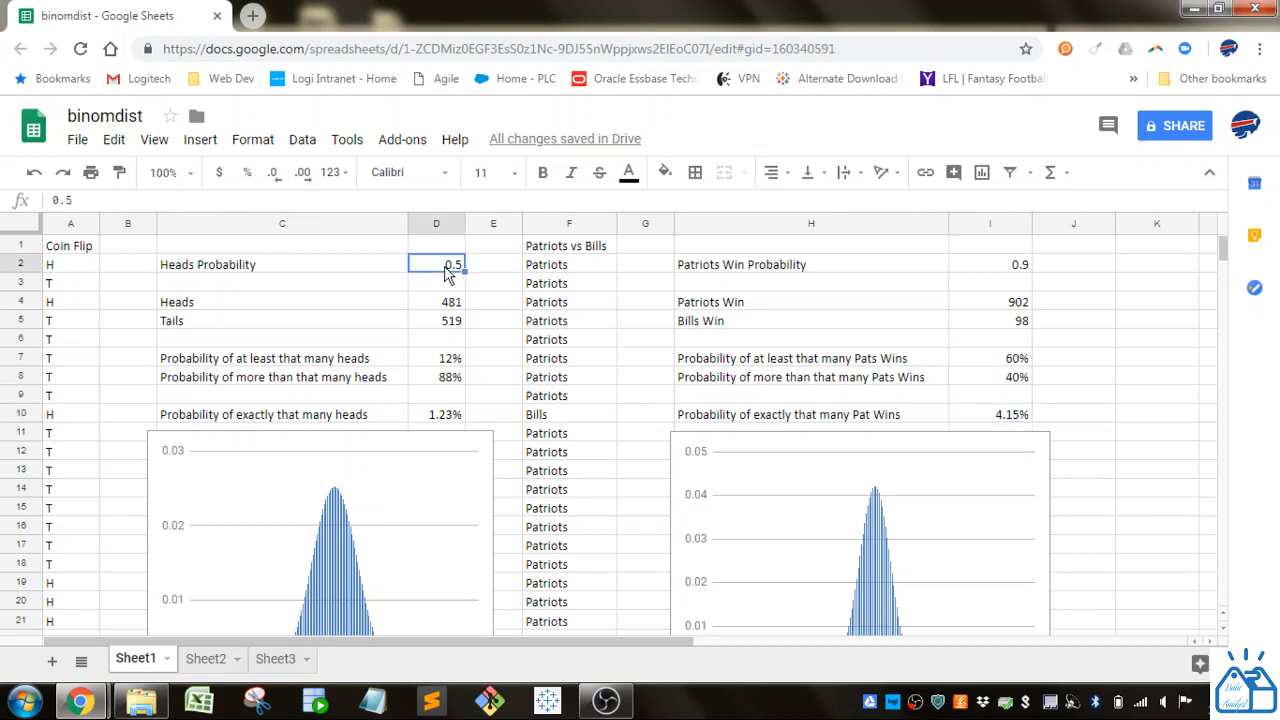
{"action": "left_click", "coordinate": [984, 270]}
{"action": "scroll", "coordinate": [570, 490], "scroll_direction": "down", "scroll_amount": 1}
{"action": "scroll", "coordinate": [562, 535], "scroll_direction": "down", "scroll_amount": 2}
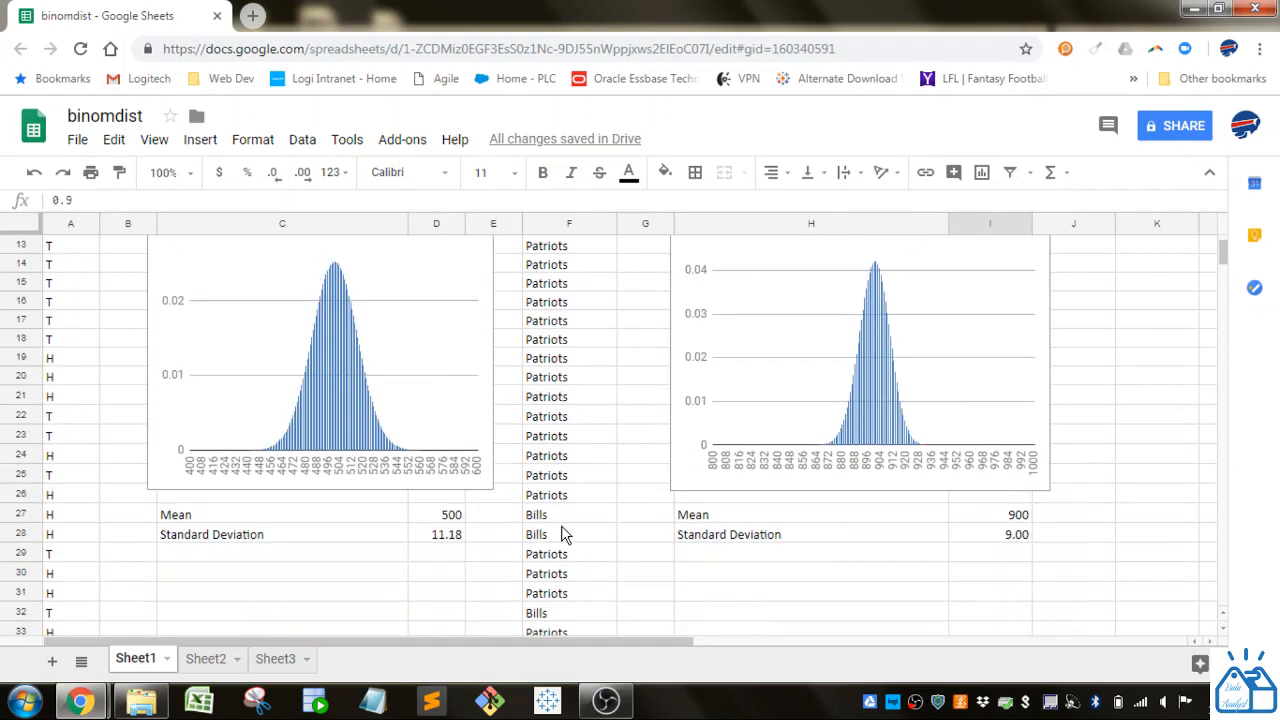
{"action": "scroll", "coordinate": [562, 535], "scroll_direction": "up", "scroll_amount": 2}
{"action": "scroll", "coordinate": [562, 535], "scroll_direction": "down", "scroll_amount": 1}
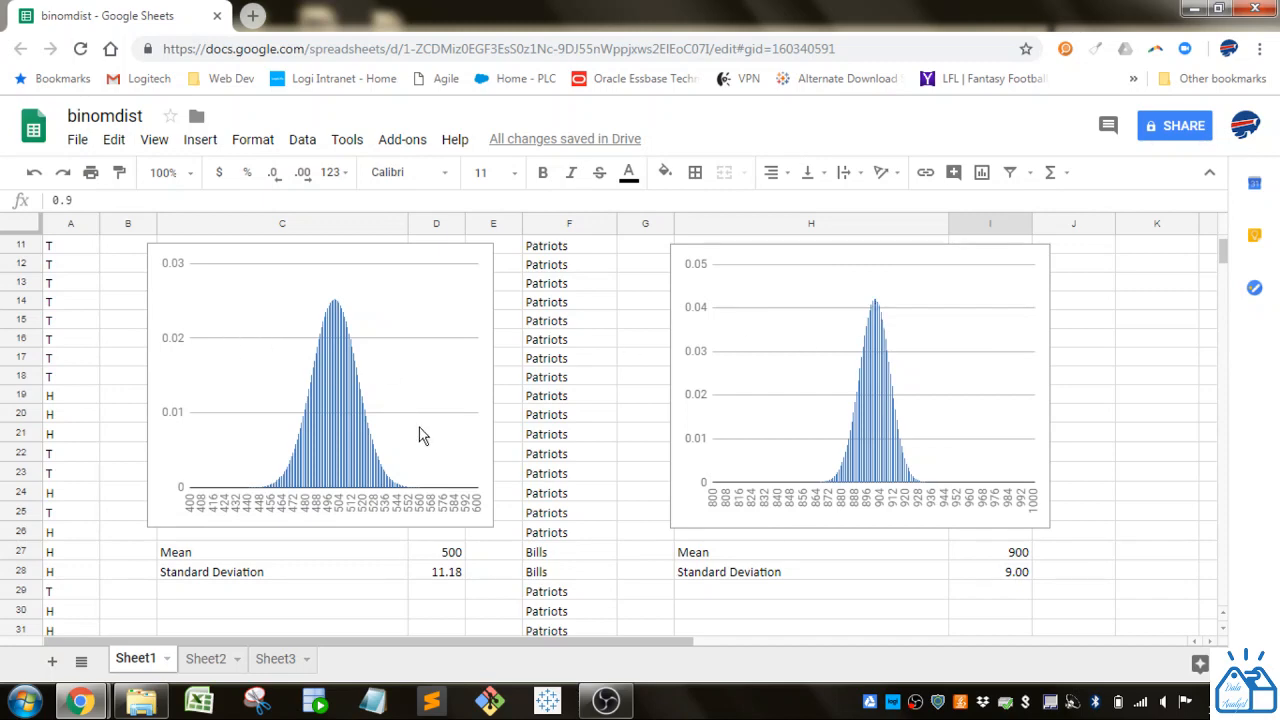
- Review the coin-flip mean formula in D27, relating it to the heads probability in D2
{"action": "left_click", "coordinate": [432, 556]}
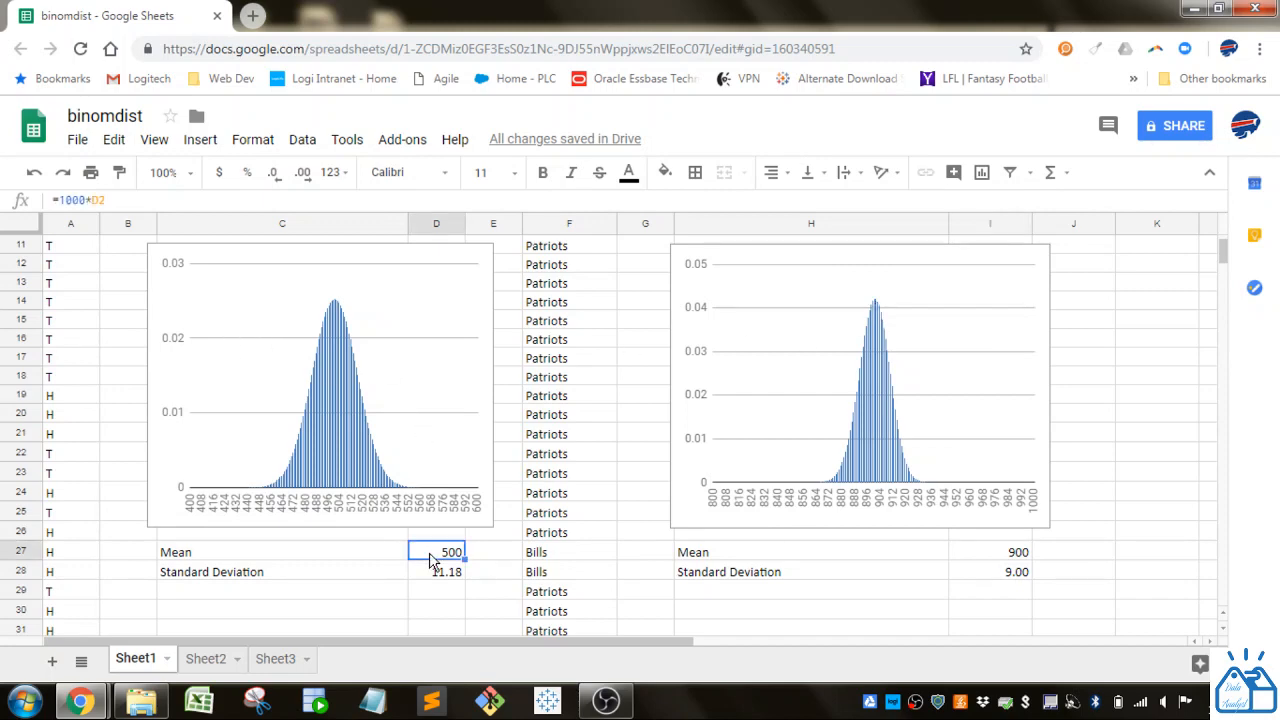
{"action": "scroll", "coordinate": [430, 560], "scroll_direction": "up", "scroll_amount": 4}
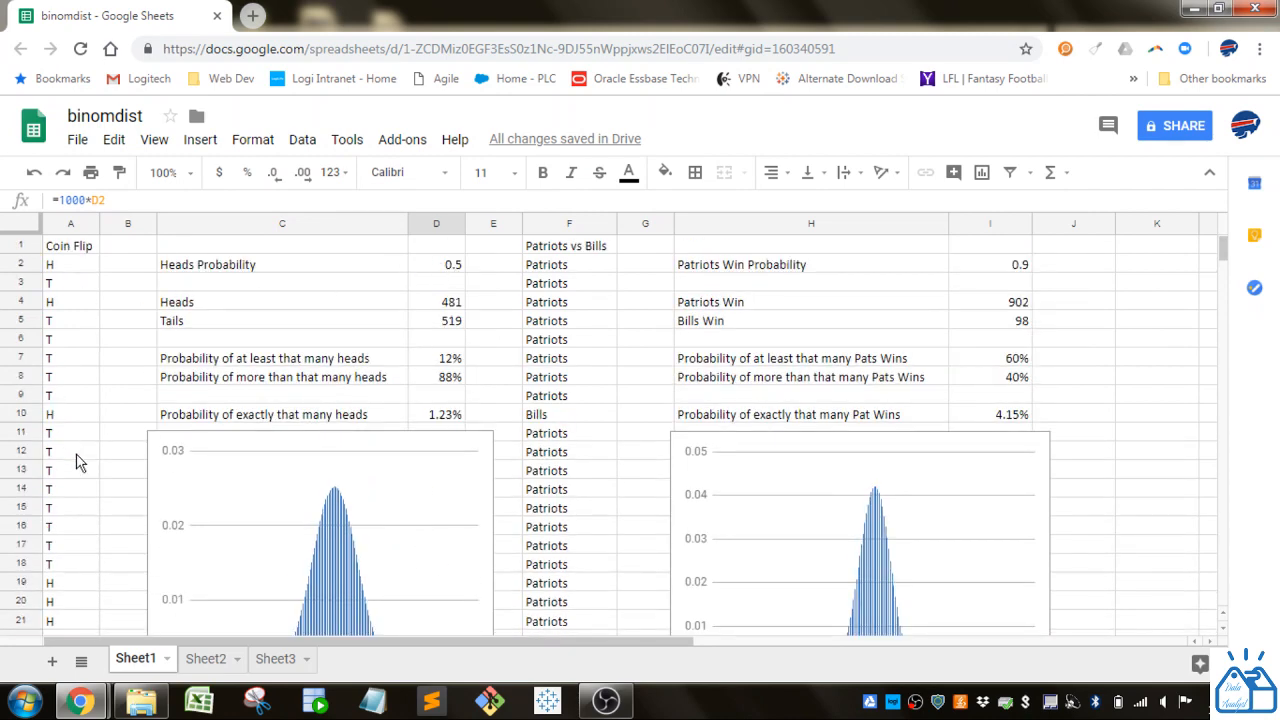
{"action": "scroll", "coordinate": [80, 462], "scroll_direction": "down", "scroll_amount": 5}
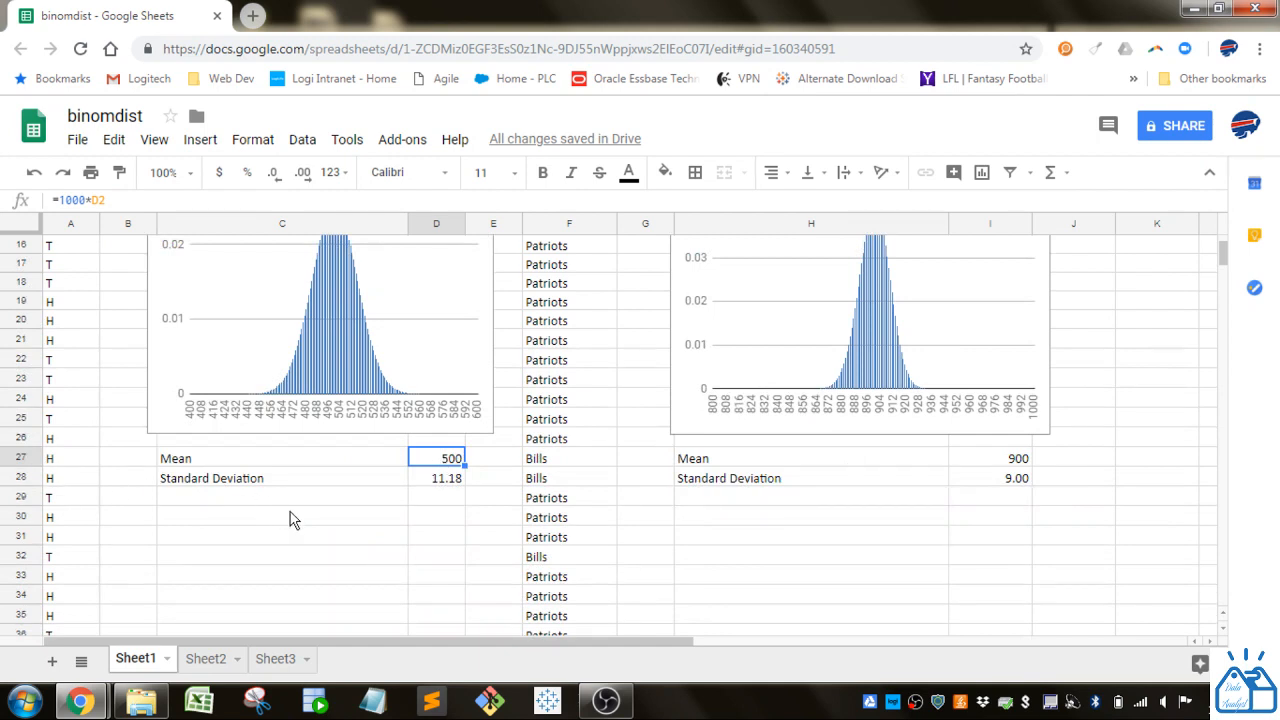
- Examine the parts of the coin-flip standard deviation formula in D28: the mean, the heads probability and its complement
{"action": "scroll", "coordinate": [430, 482], "scroll_direction": "up", "scroll_amount": 2}
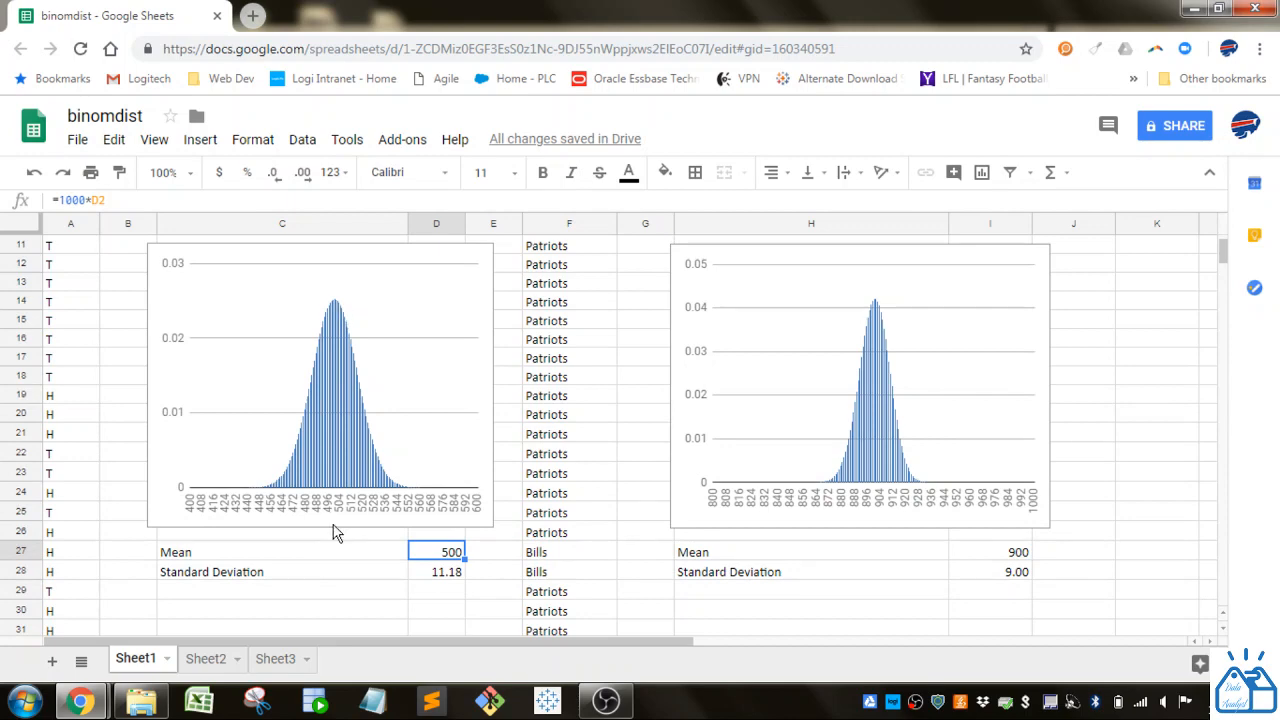
{"action": "left_click", "coordinate": [449, 578]}
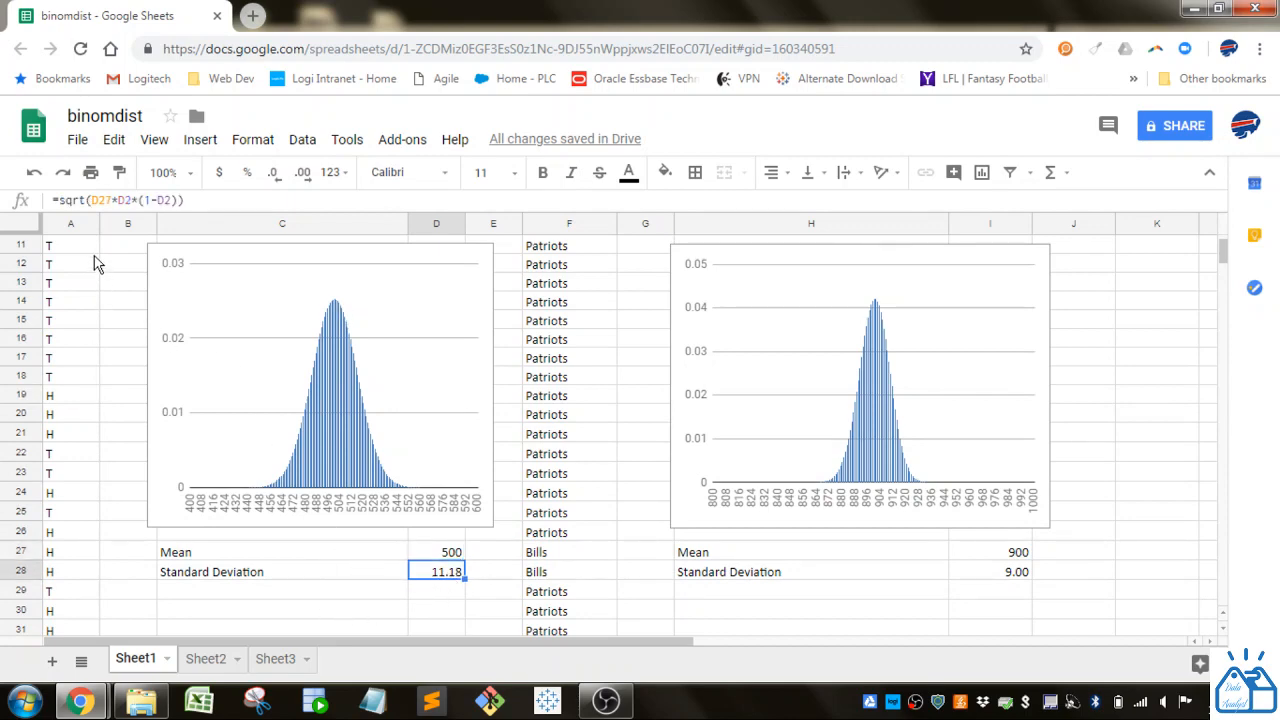
{"action": "scroll", "coordinate": [113, 368], "scroll_direction": "up", "scroll_amount": 3}
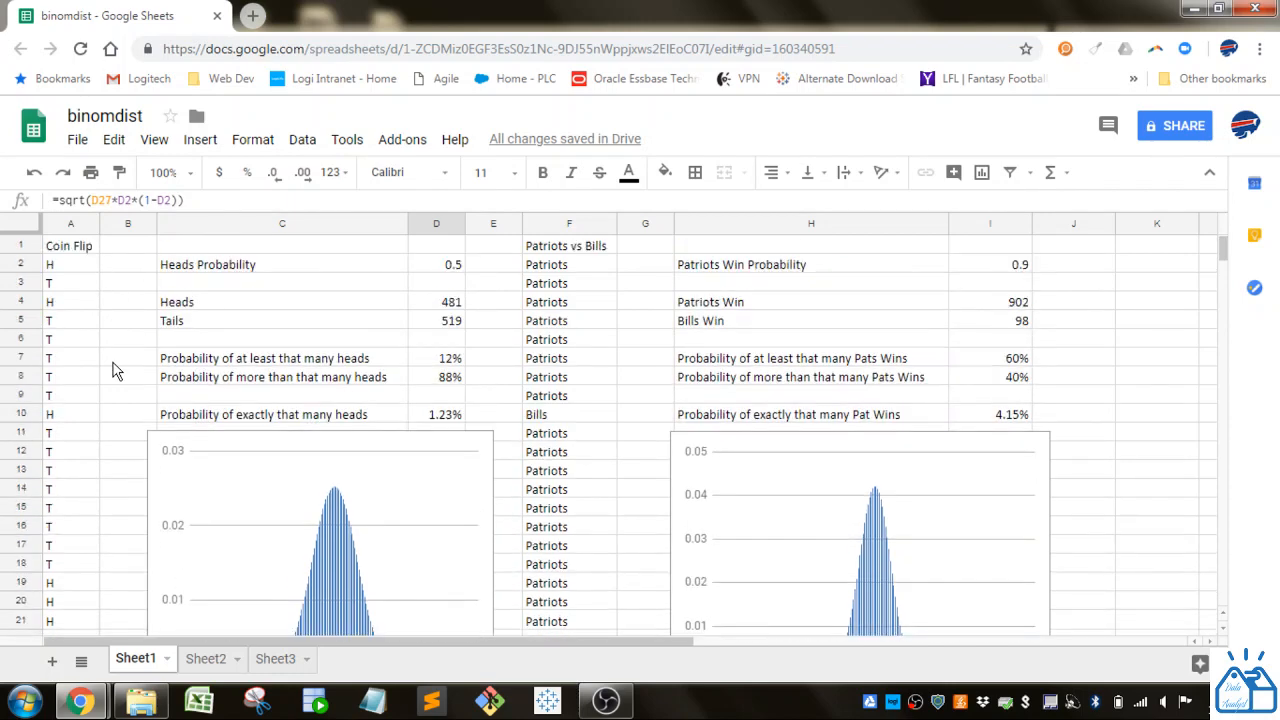
{"action": "double_click", "coordinate": [103, 200]}
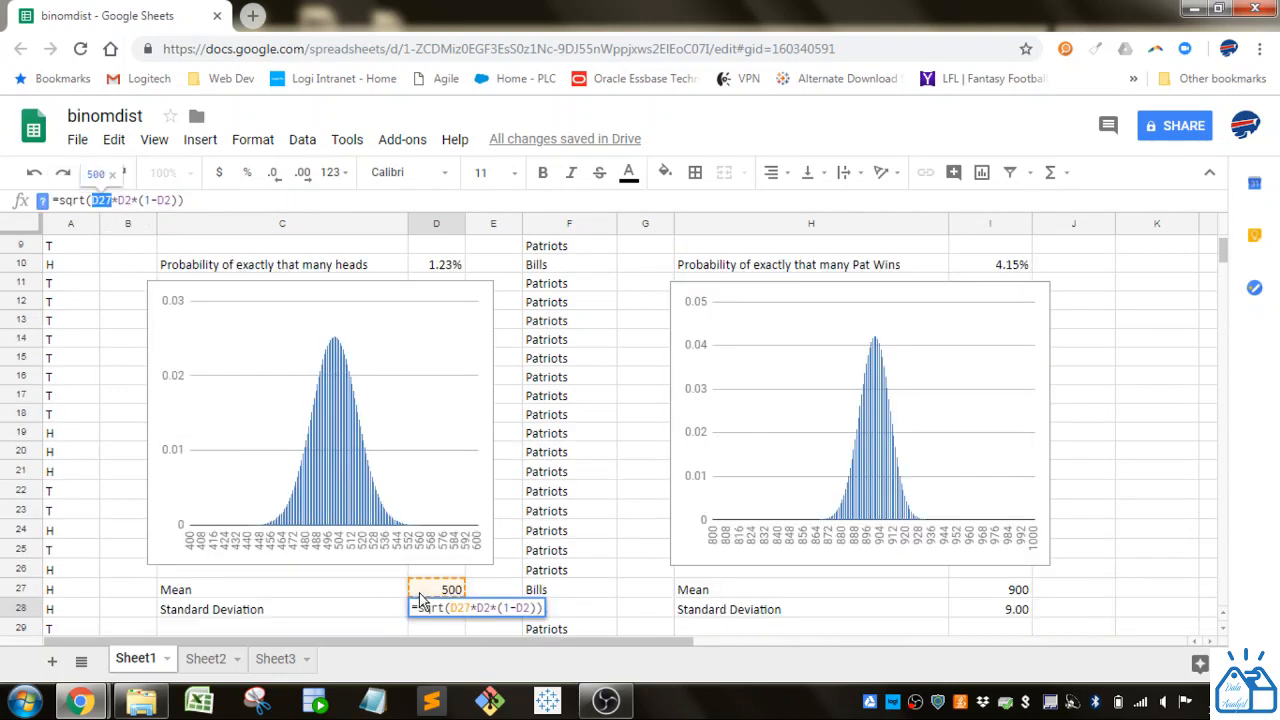
{"action": "double_click", "coordinate": [125, 200]}
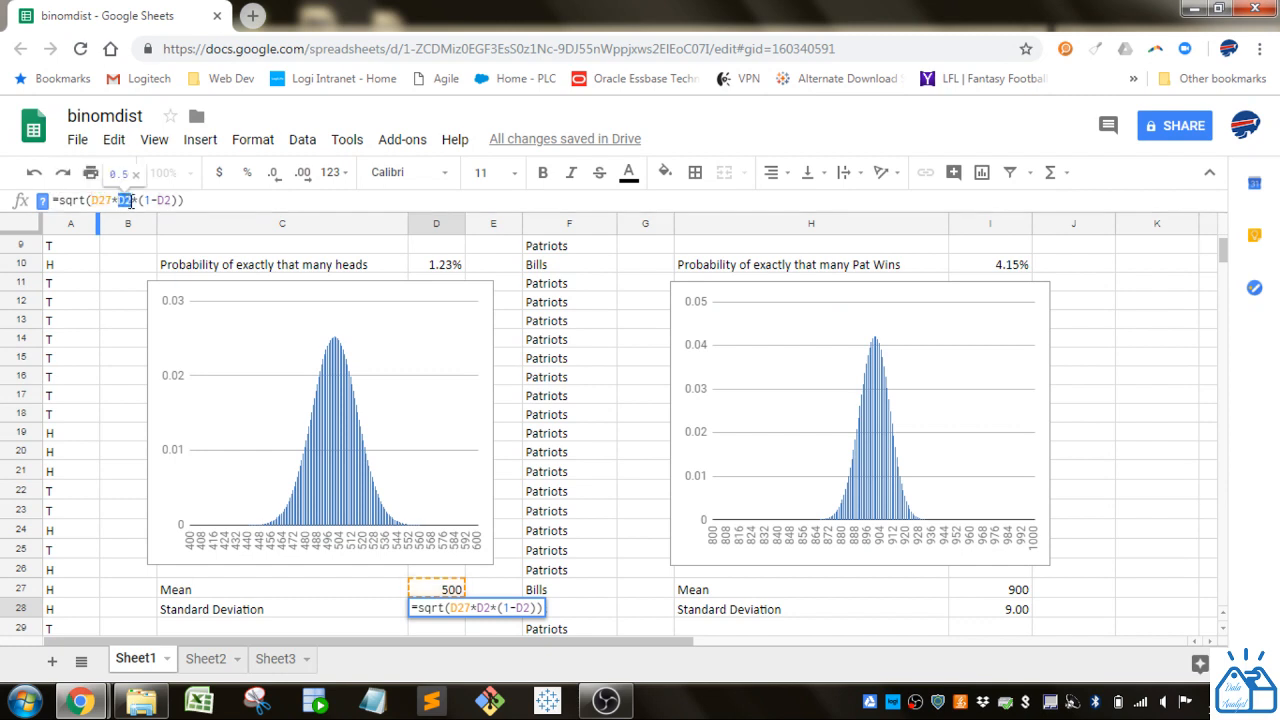
{"action": "left_click_drag", "start_coordinate": [138, 200], "coordinate": [179, 200]}
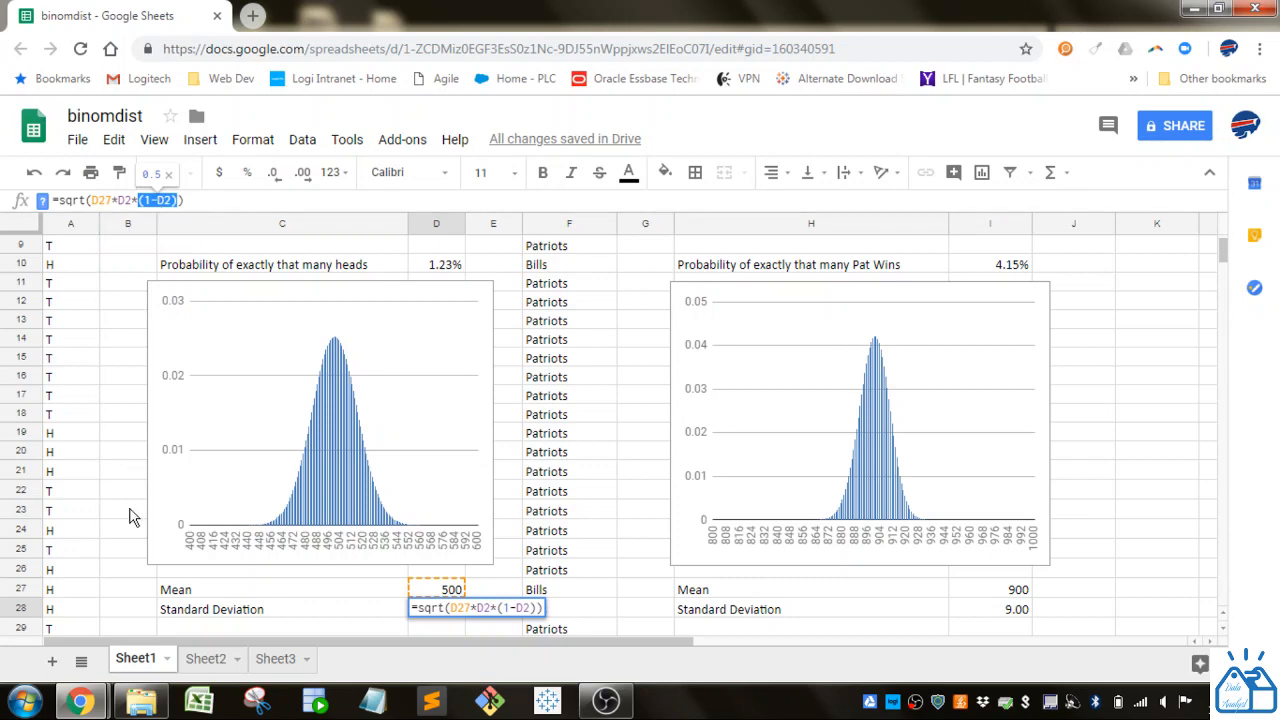
{"action": "key", "text": "Return"}
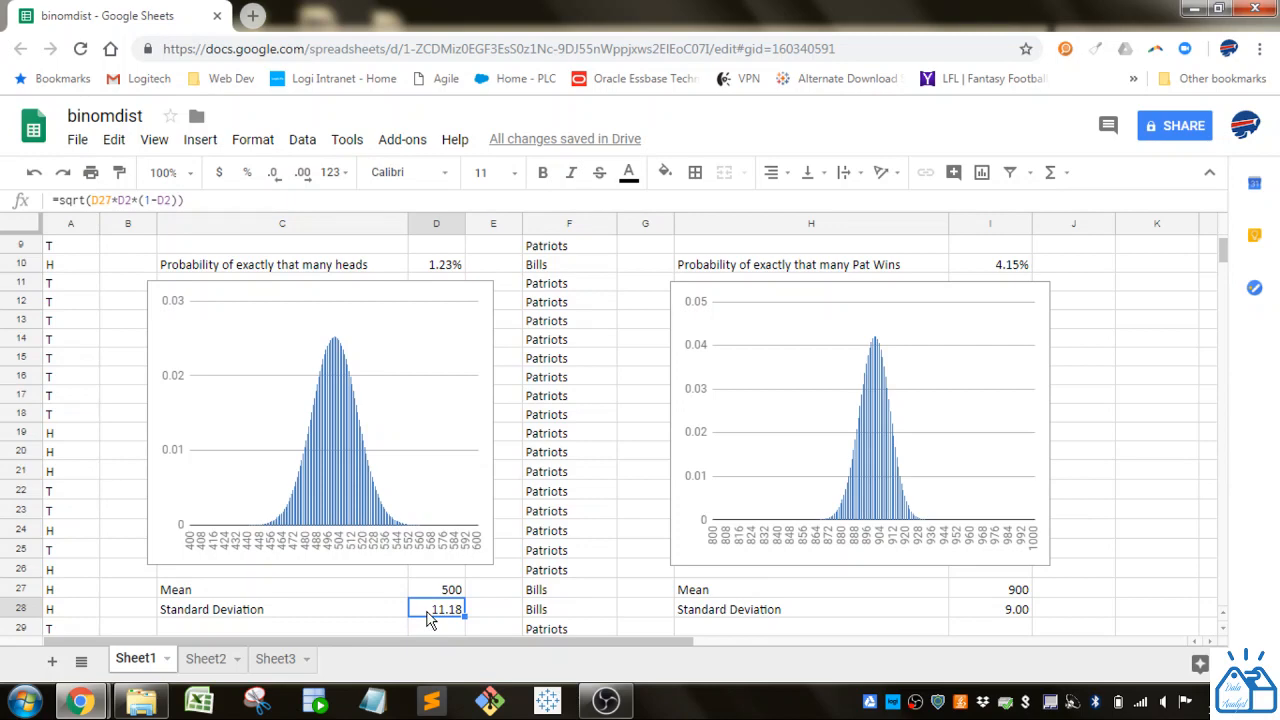
{"action": "scroll", "coordinate": [433, 590], "scroll_direction": "down", "scroll_amount": 1}
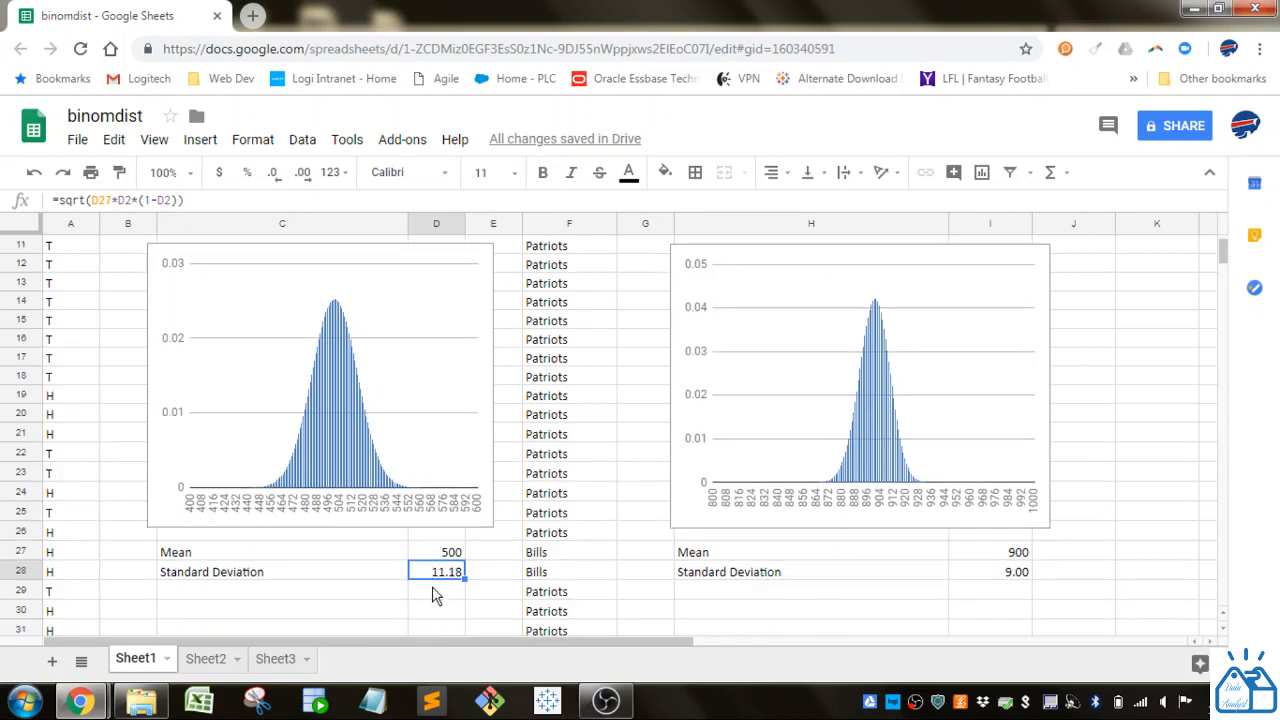
- Review the Patriots mean formula in I27 against the win probability in I2 and the peak of the Patriots chart
{"action": "scroll", "coordinate": [1026, 597], "scroll_direction": "up", "scroll_amount": 4}
{"action": "scroll", "coordinate": [1028, 600], "scroll_direction": "down", "scroll_amount": 3}
{"action": "left_click", "coordinate": [1021, 610]}
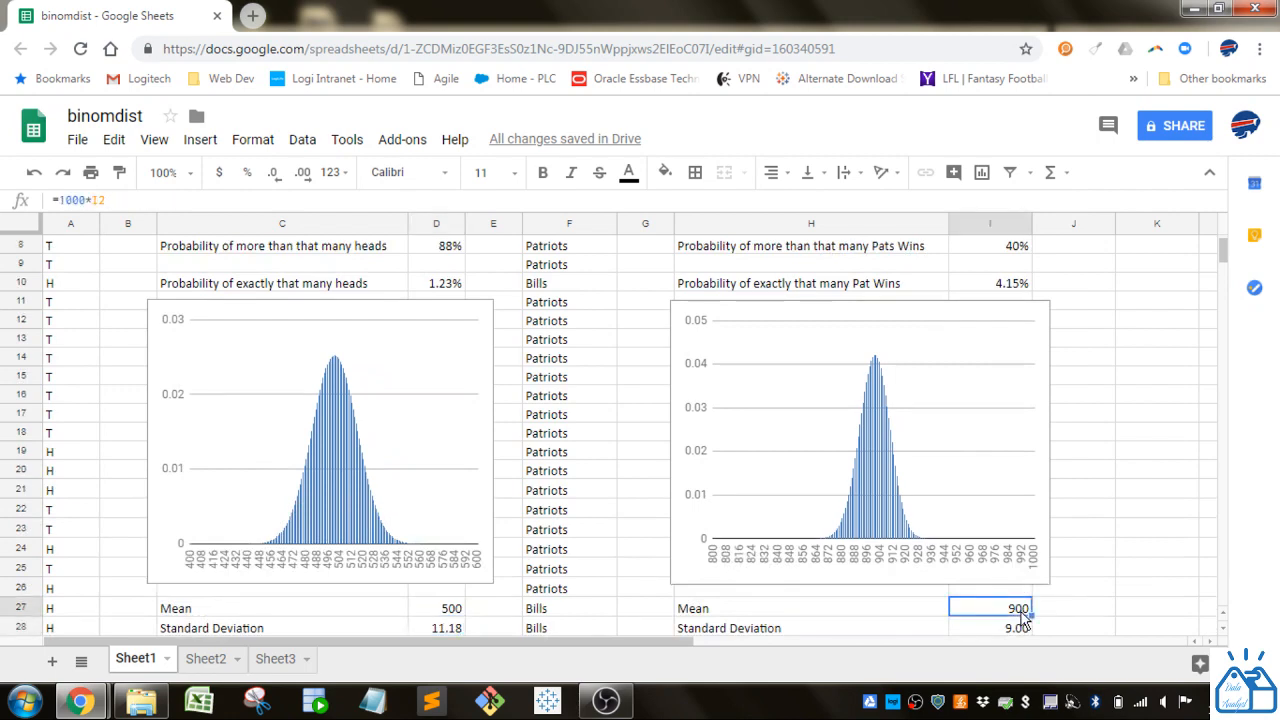
{"action": "scroll", "coordinate": [1021, 611], "scroll_direction": "up", "scroll_amount": 2}
{"action": "scroll", "coordinate": [1043, 312], "scroll_direction": "up", "scroll_amount": 1}
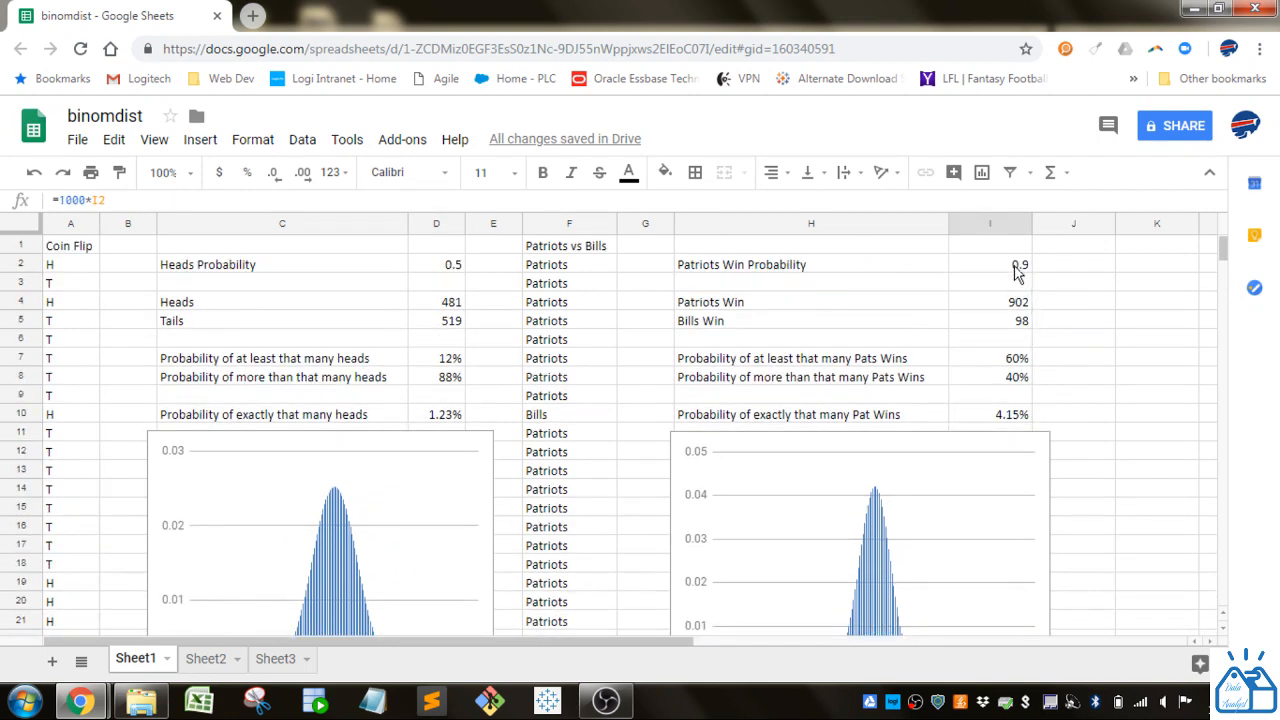
{"action": "scroll", "coordinate": [1019, 525], "scroll_direction": "down", "scroll_amount": 3}
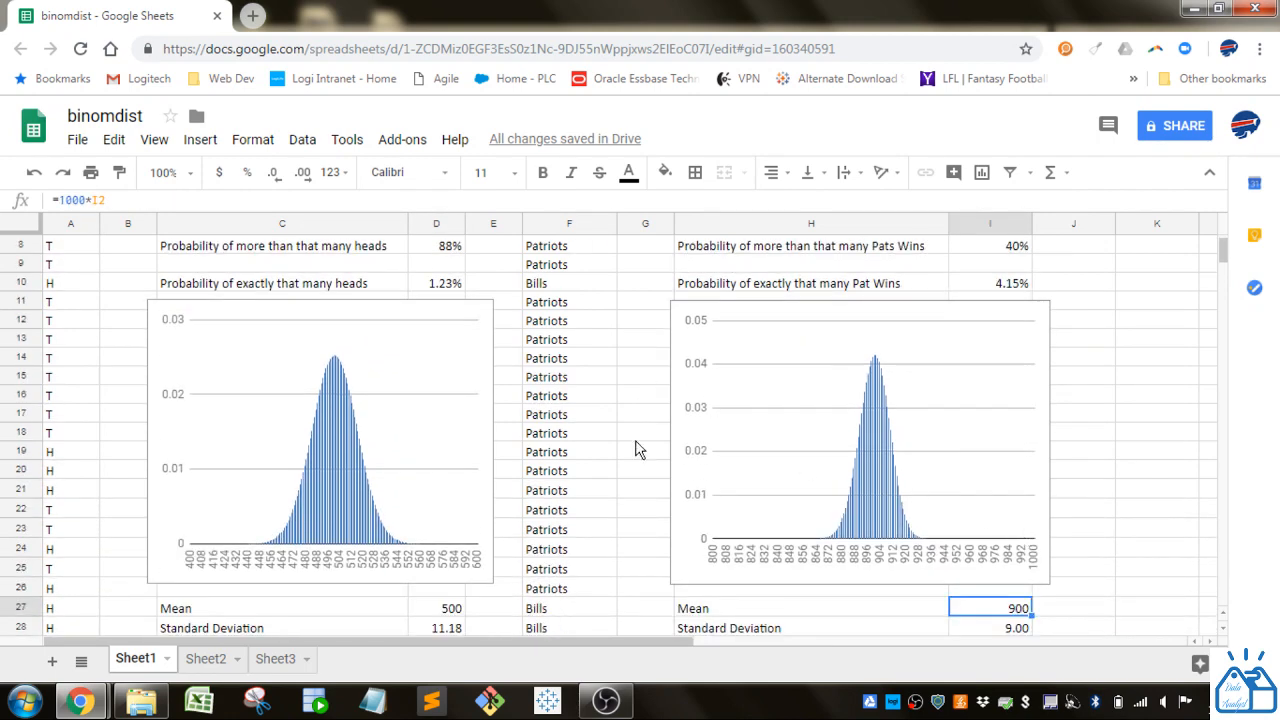
{"action": "scroll", "coordinate": [630, 480], "scroll_direction": "down", "scroll_amount": 2}
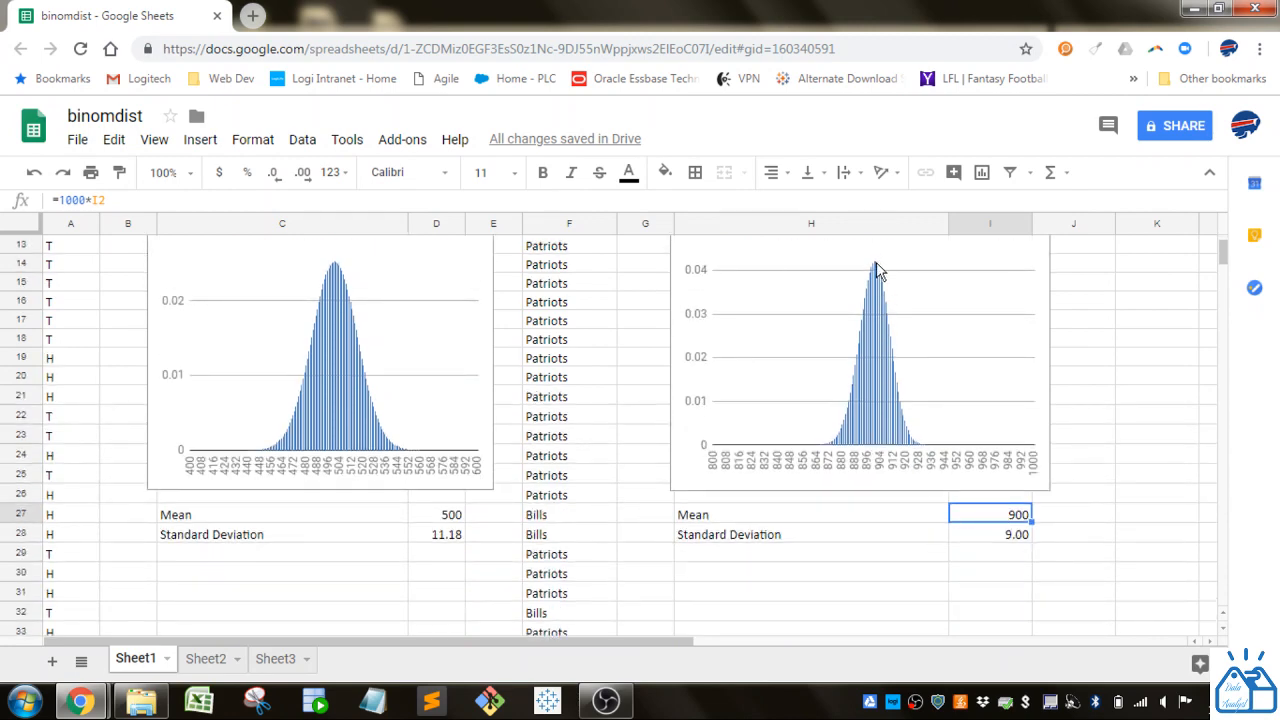
{"action": "scroll", "coordinate": [918, 581], "scroll_direction": "up", "scroll_amount": 1}
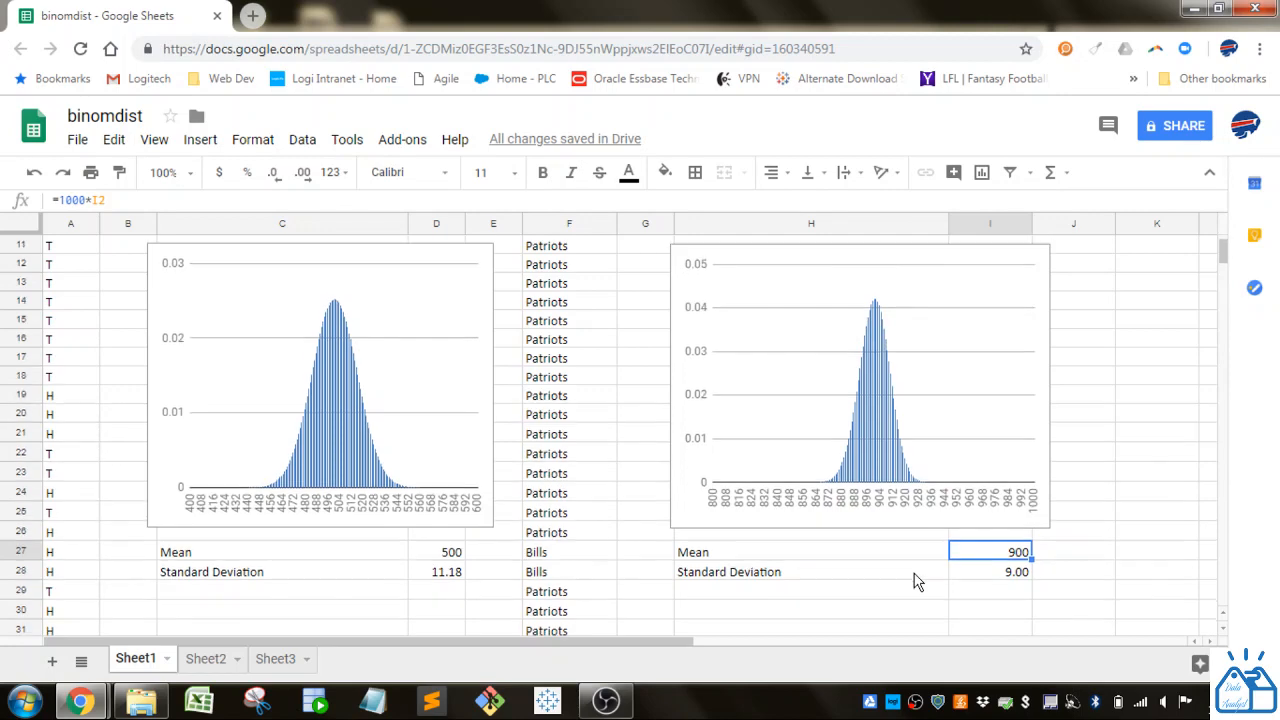
- Examine the Patriots standard deviation formula in I28, including its (1-I2) term and the product under the square root, without changing it
{"action": "left_click", "coordinate": [996, 577]}
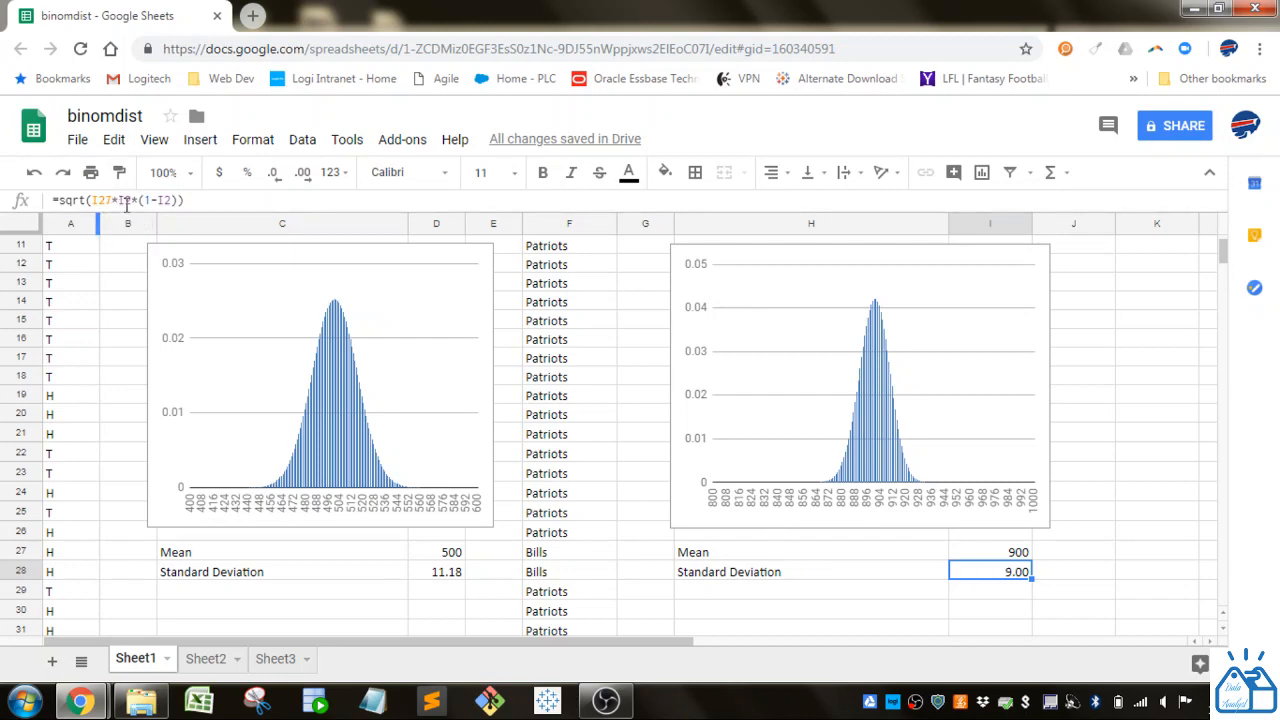
{"action": "scroll", "coordinate": [848, 385], "scroll_direction": "up", "scroll_amount": 3}
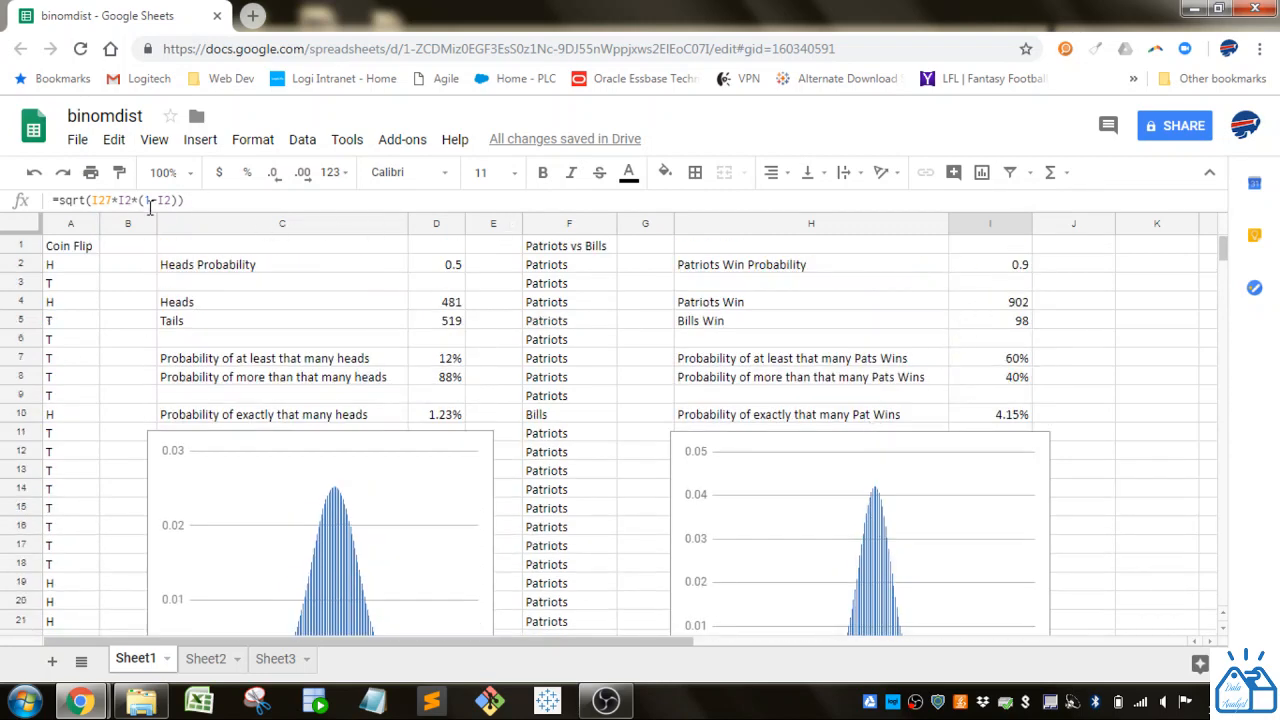
{"action": "left_click_drag", "start_coordinate": [139, 200], "coordinate": [179, 200]}
{"action": "scroll", "coordinate": [379, 508], "scroll_direction": "up", "scroll_amount": 3}
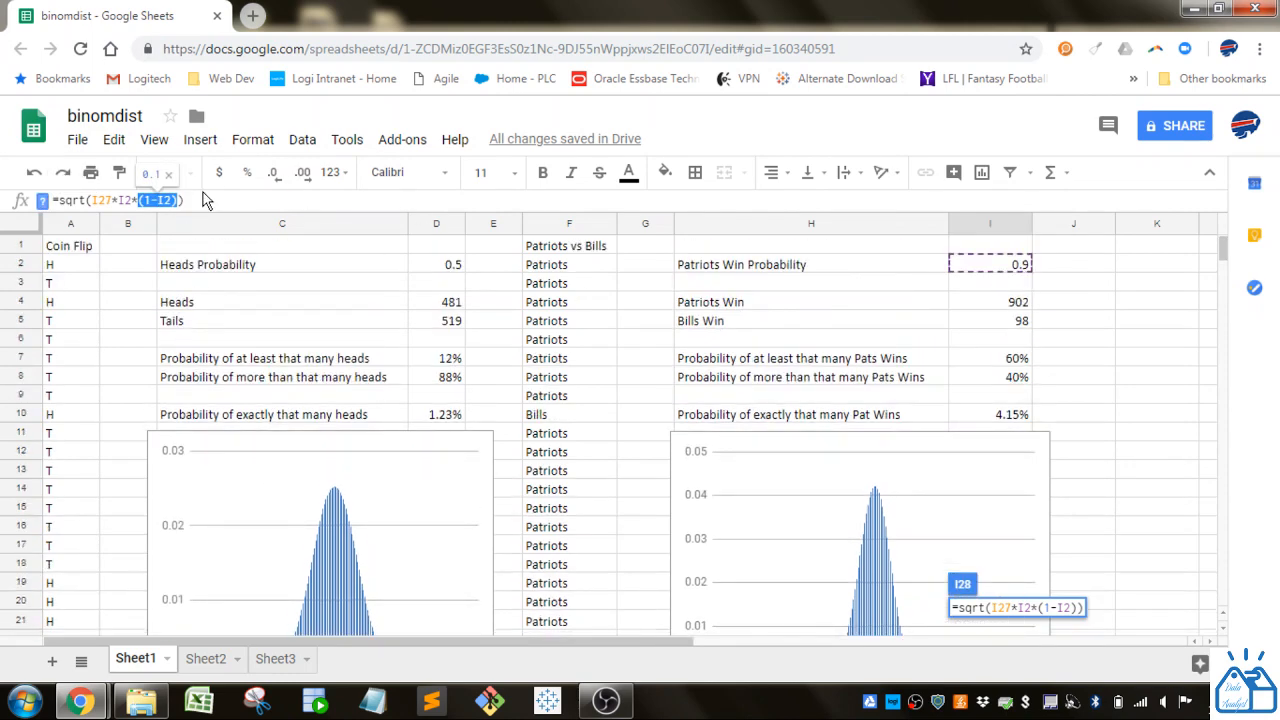
{"action": "scroll", "coordinate": [890, 543], "scroll_direction": "down", "scroll_amount": 3}
{"action": "scroll", "coordinate": [890, 543], "scroll_direction": "down", "scroll_amount": 2}
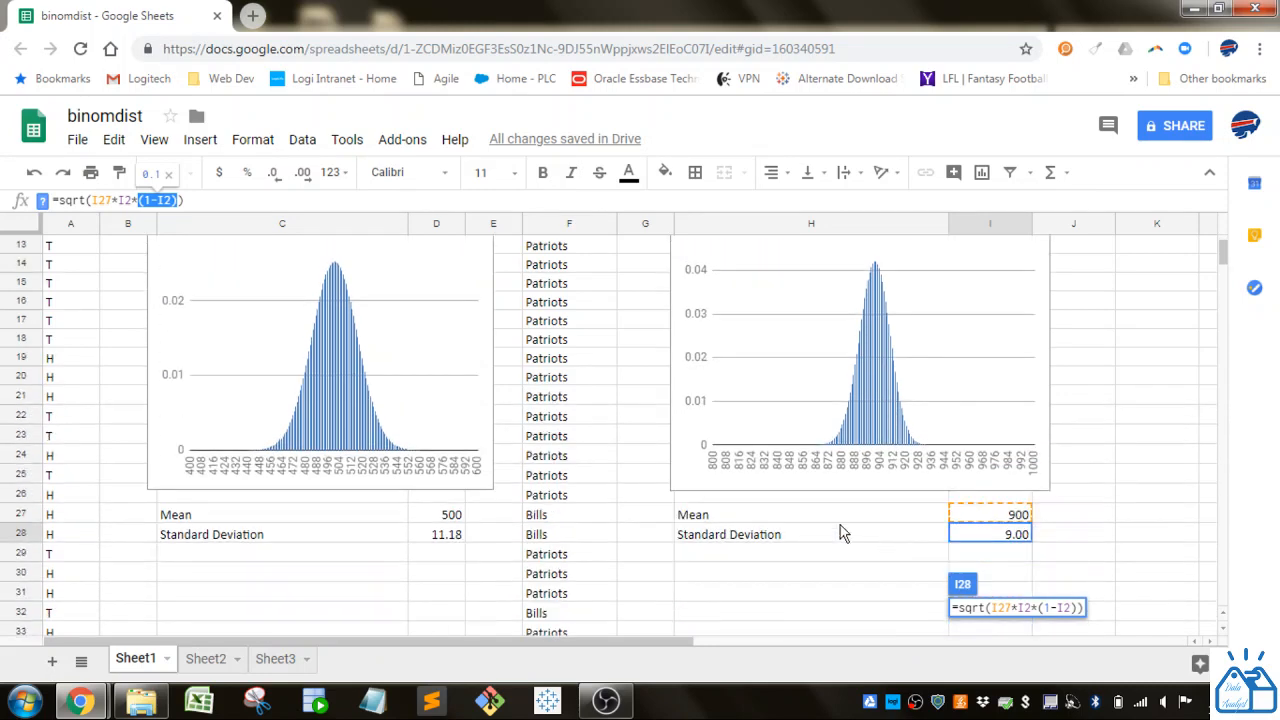
{"action": "left_click_drag", "start_coordinate": [93, 199], "coordinate": [180, 200]}
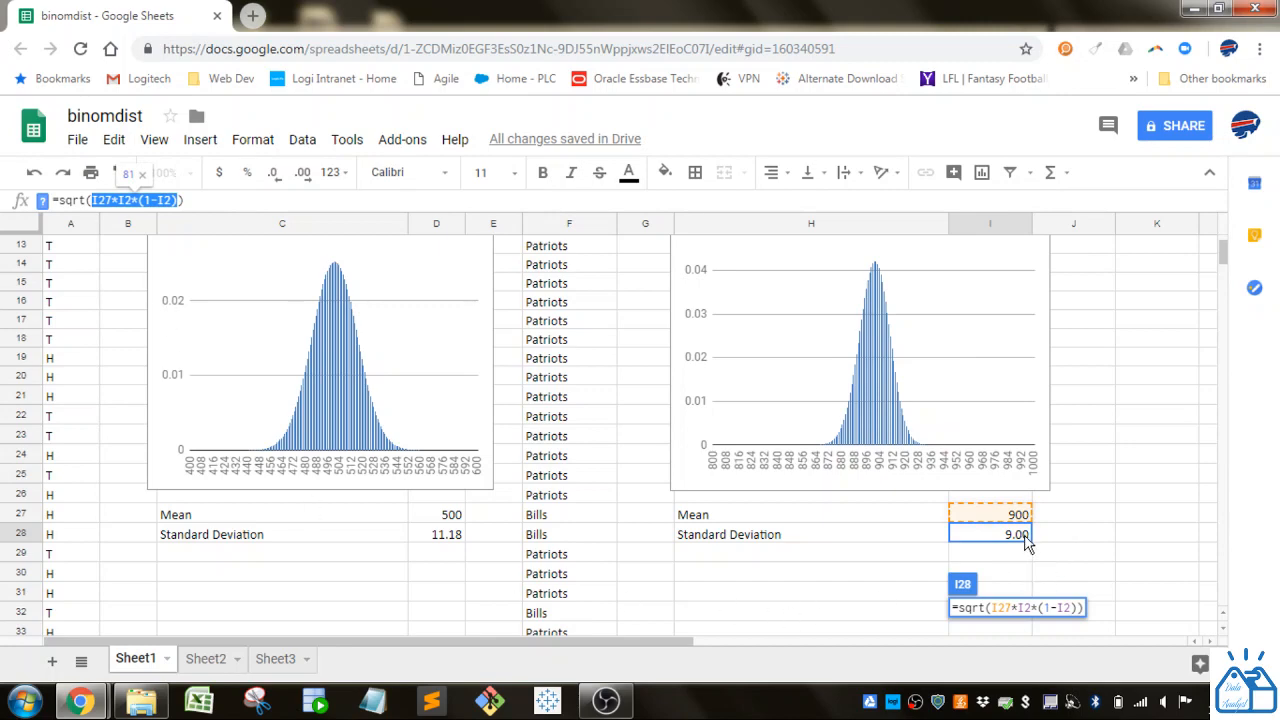
{"action": "key", "text": "Escape"}
{"action": "left_click", "coordinate": [967, 585]}
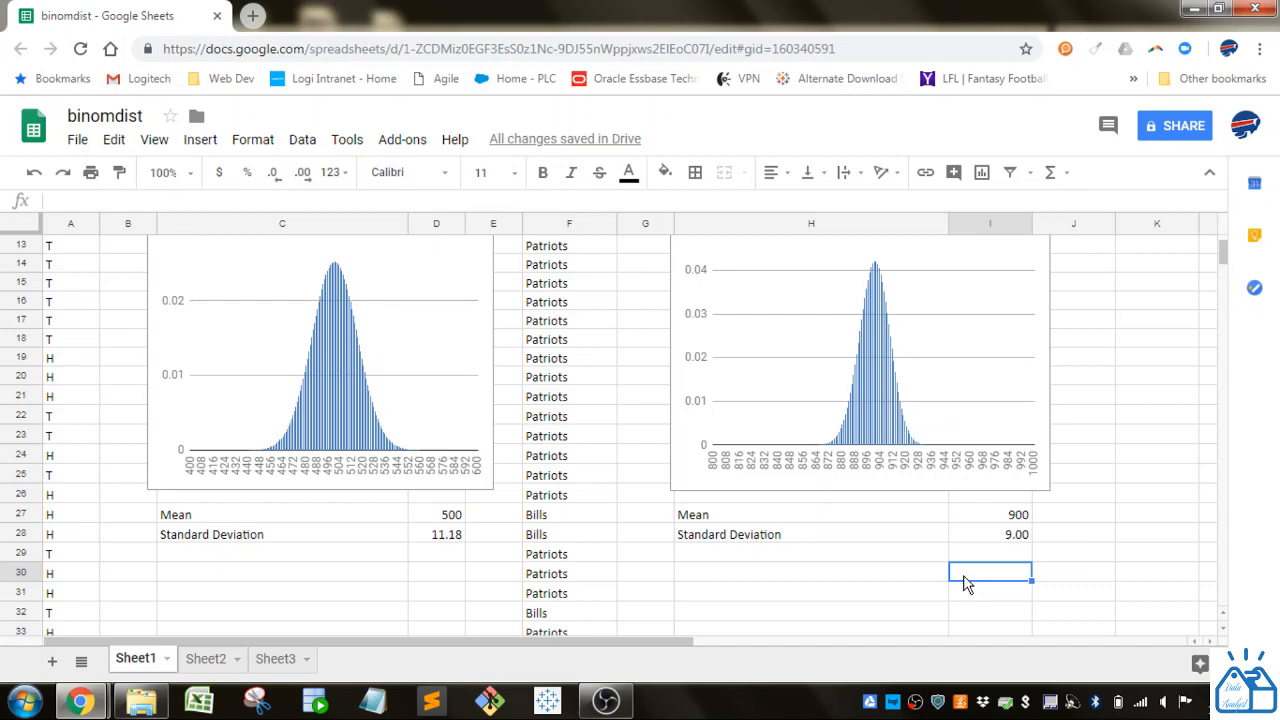
{"action": "scroll", "coordinate": [967, 585], "scroll_direction": "up", "scroll_amount": 4}
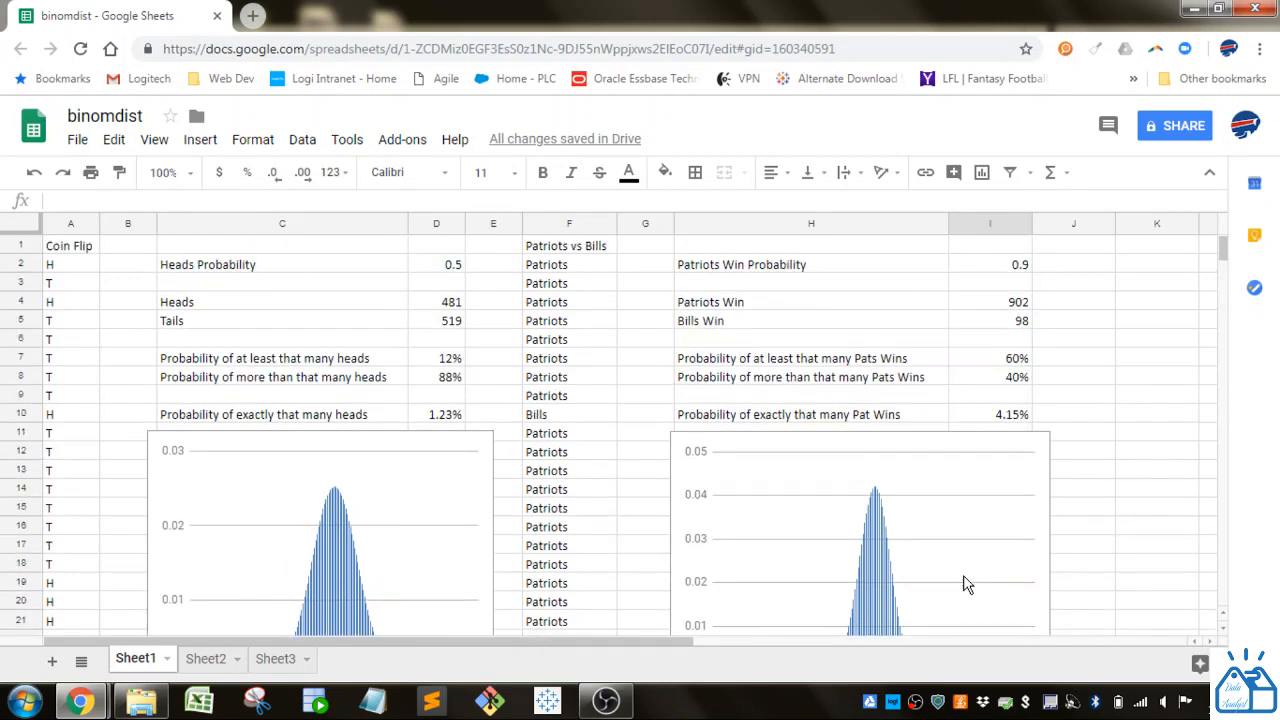